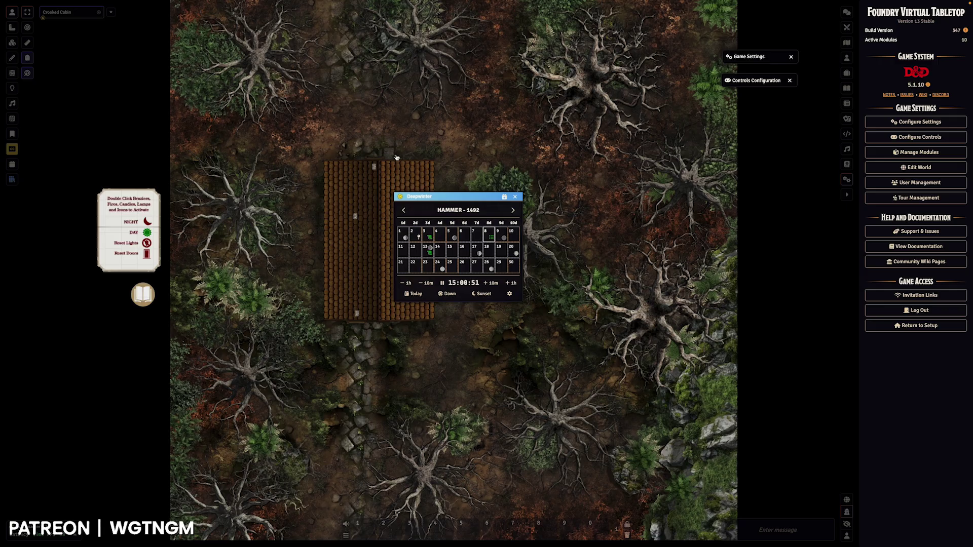
Restore the minimized controls configuration, view the keybinding for opening the Mini Calendar, and close the window
double_click(744, 81)
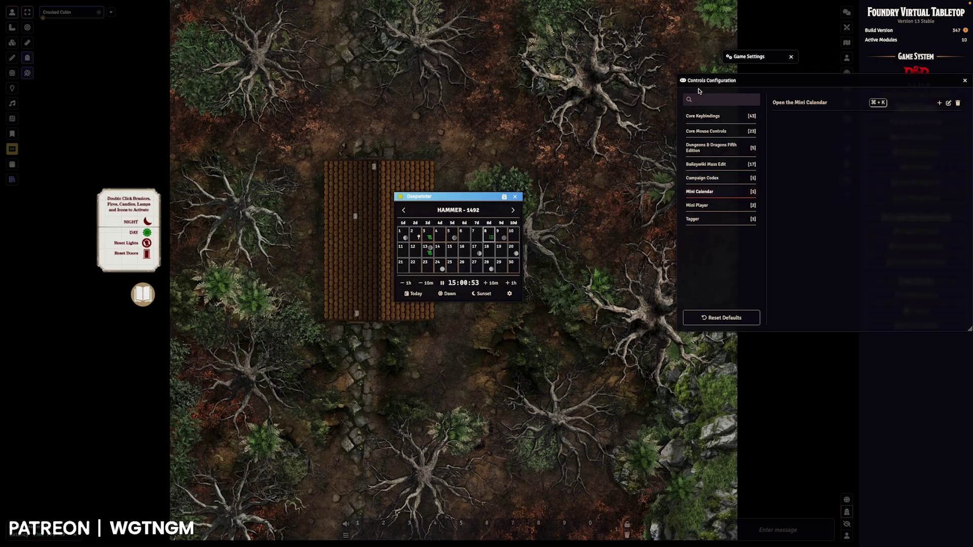
left_click_drag(768, 80, 673, 86)
left_click(869, 87)
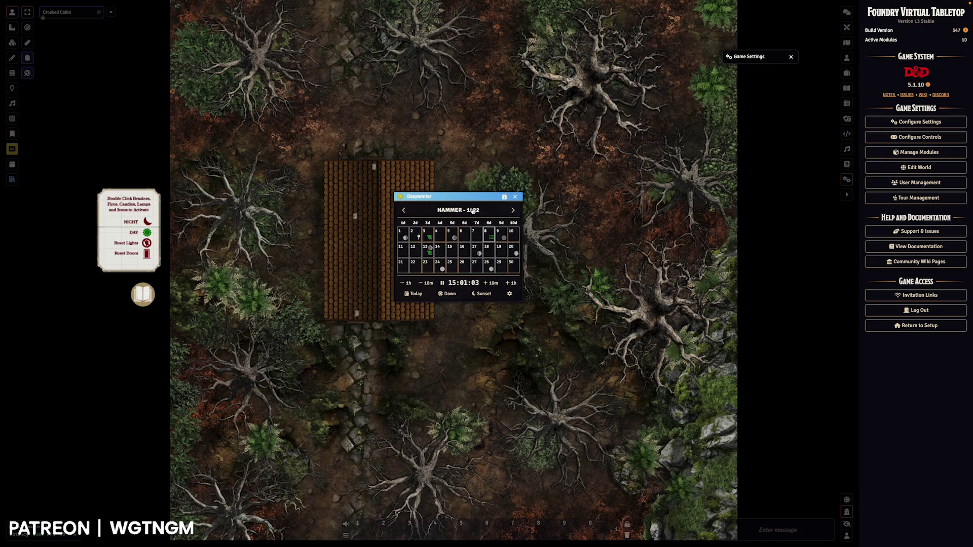
Collapse the calendar to its compact view, reposition it on the scene, and expand it back to the month view
double_click(458, 197)
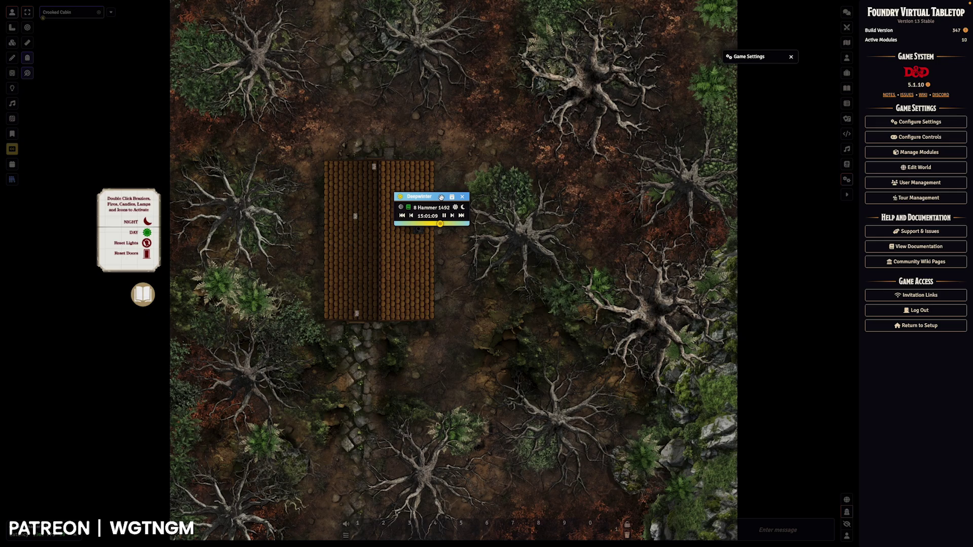
left_click_drag(440, 197, 70, 458)
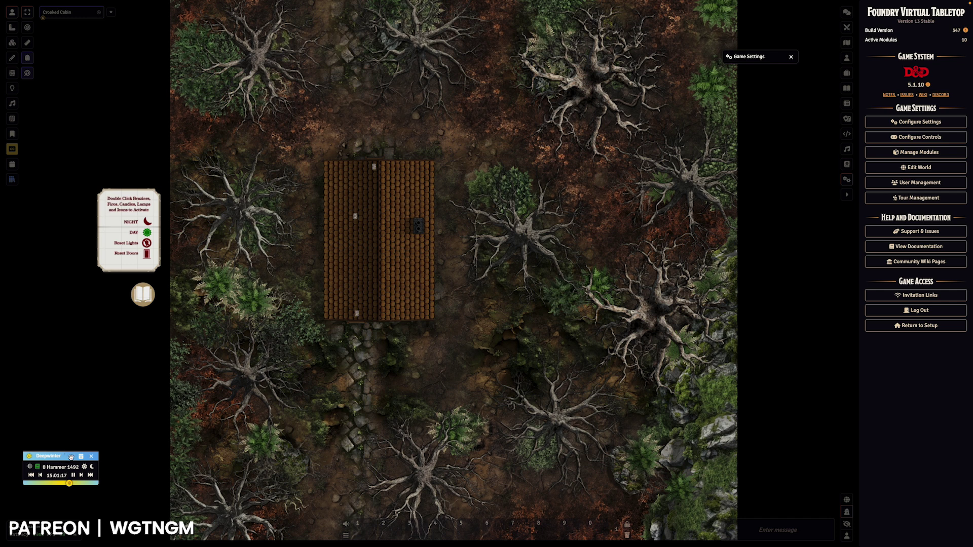
left_click_drag(70, 456, 459, 145)
double_click(467, 147)
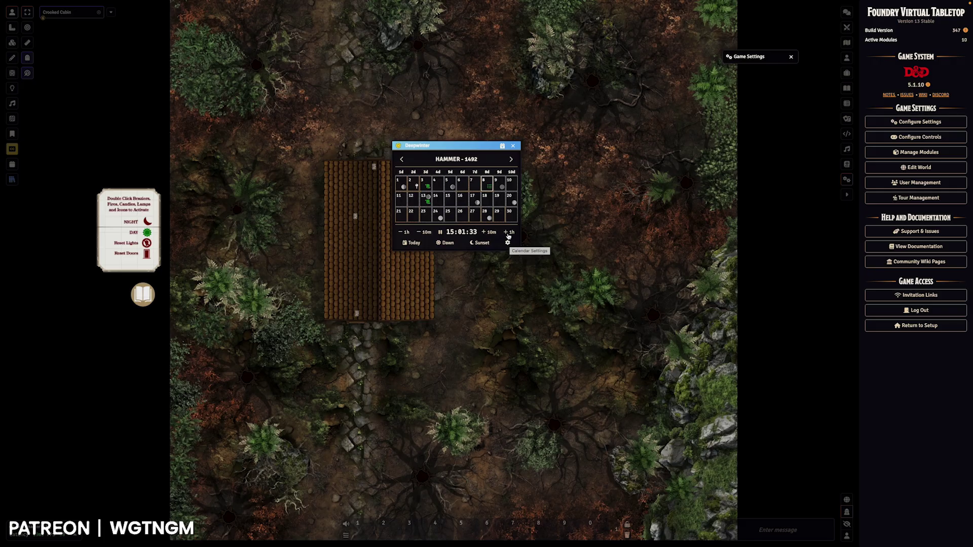
Review the calendar source presets and configuration JSON in the calendar settings, and save with Custom JSON (Full Format) as the source
left_click(508, 242)
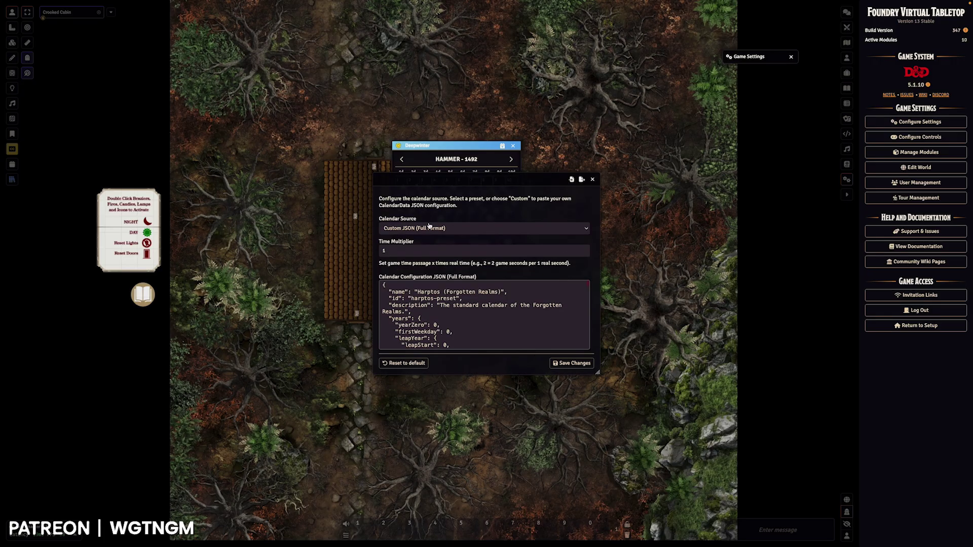
left_click(408, 228)
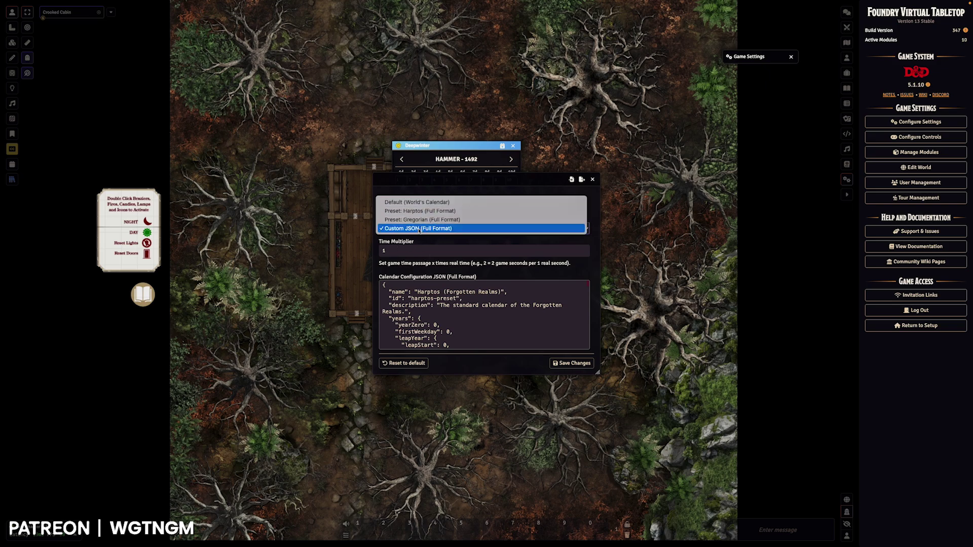
left_click(459, 238)
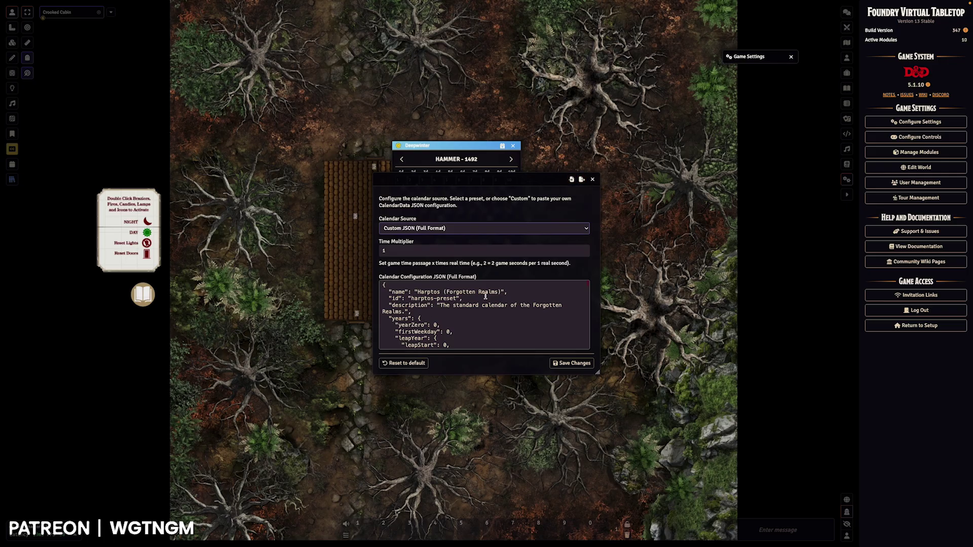
scroll(438, 296, "down", 3)
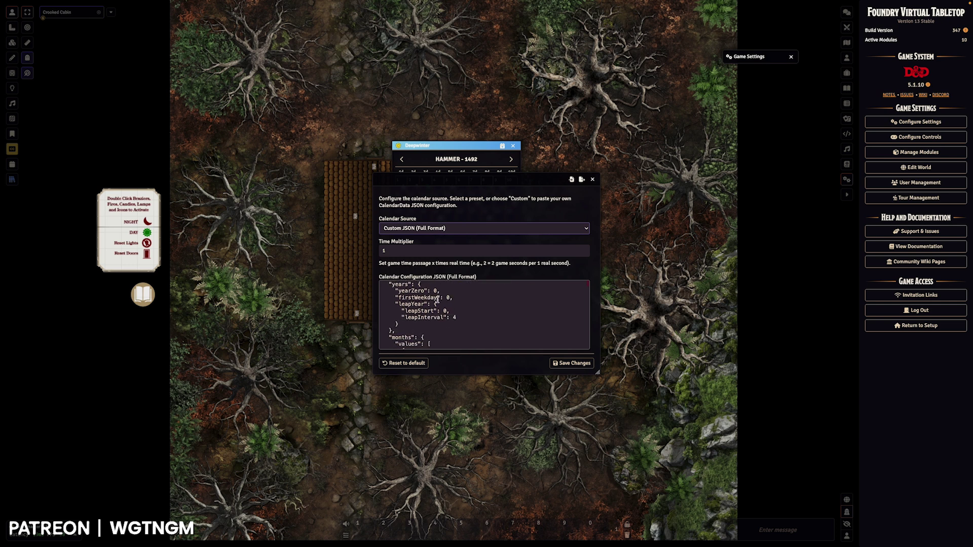
scroll(438, 301, "down", 5)
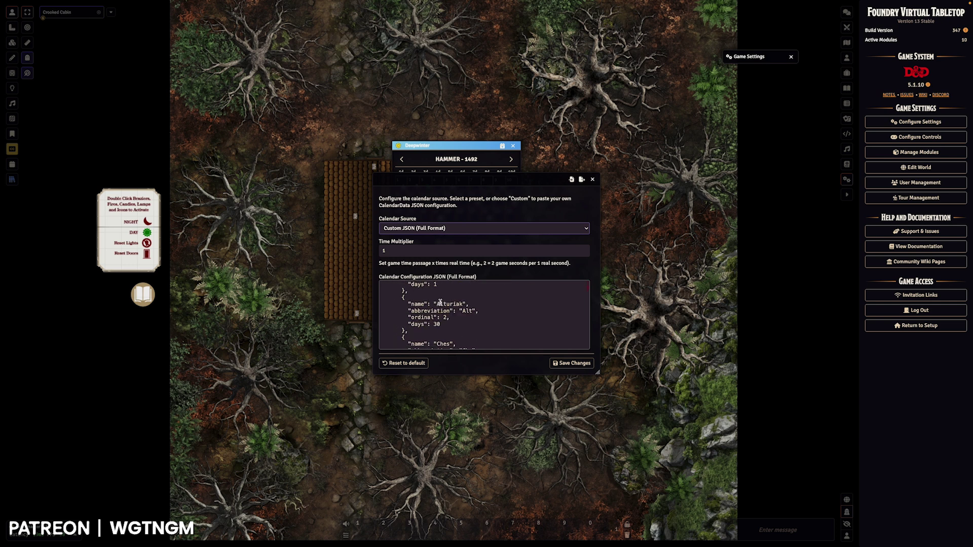
scroll(440, 303, "down", 1)
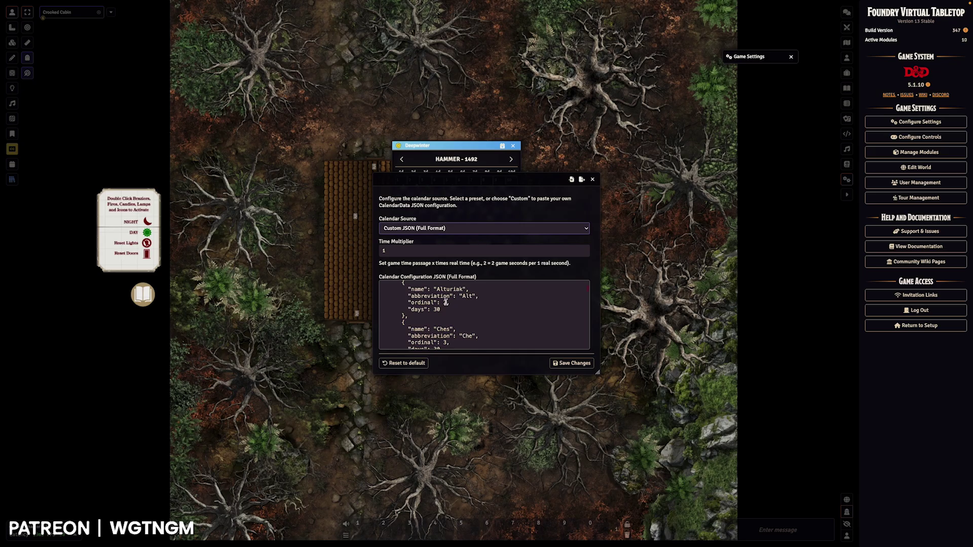
scroll(462, 307, "up", 1)
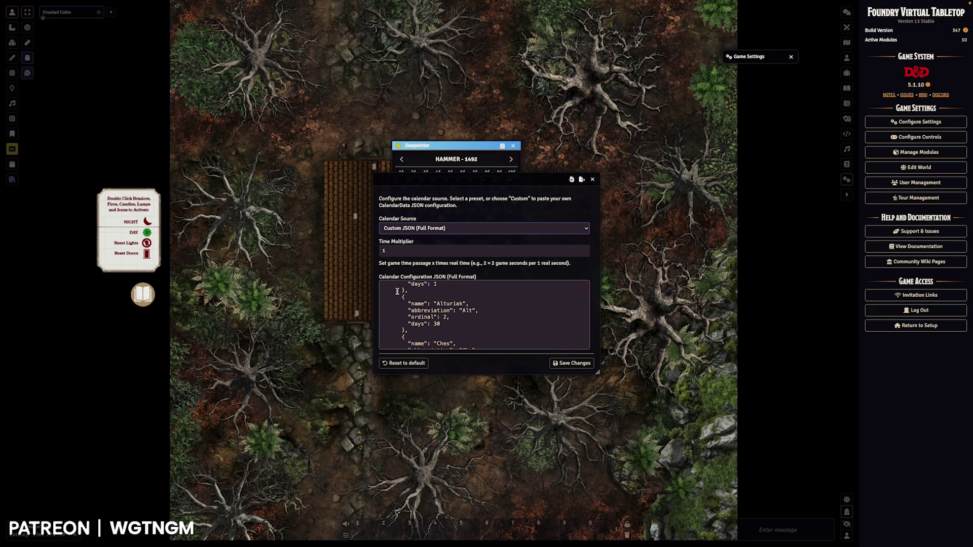
left_click(449, 228)
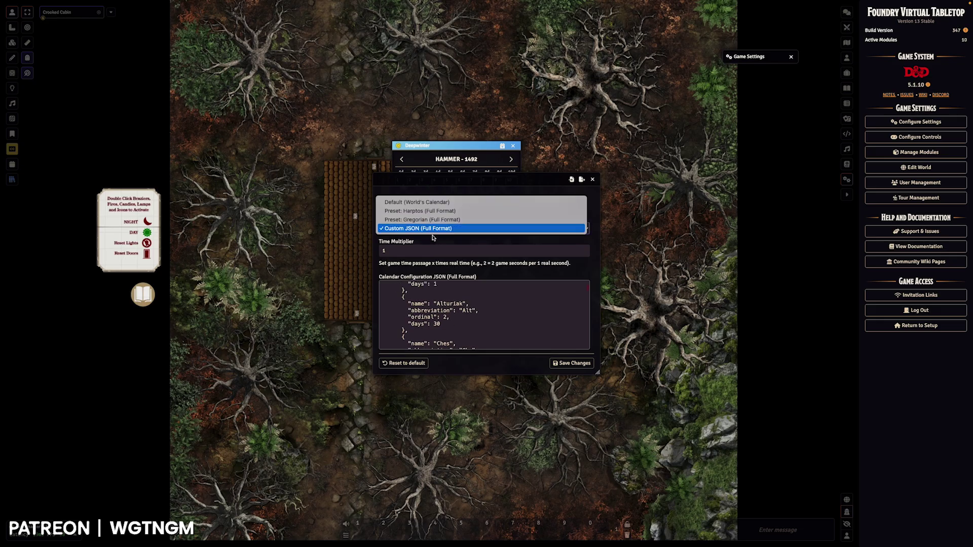
left_click(485, 261)
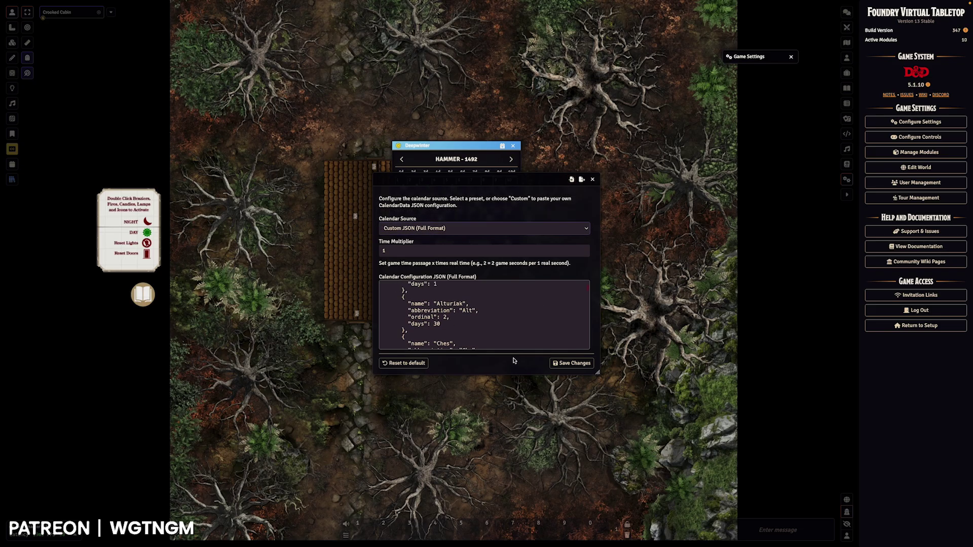
left_click(573, 364)
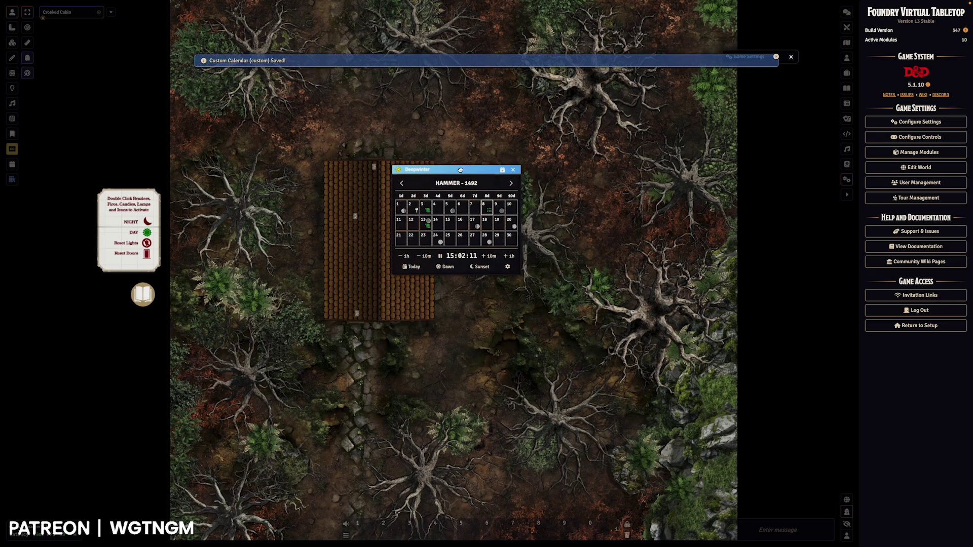
View the year 1500 in the calendar without setting the world time, and return to today's date
left_click_drag(462, 146, 462, 169)
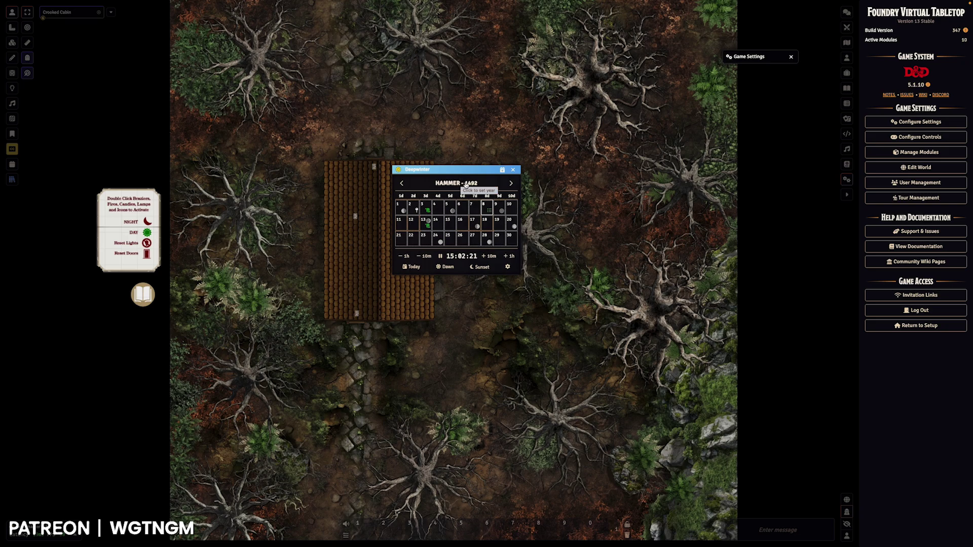
left_click(465, 184)
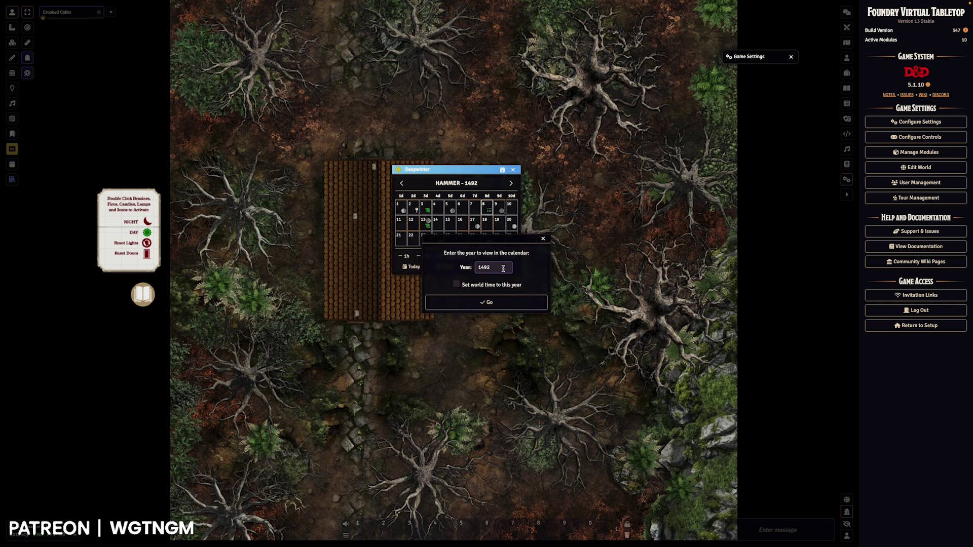
left_click_drag(503, 268, 462, 270)
type("1500")
left_click(485, 302)
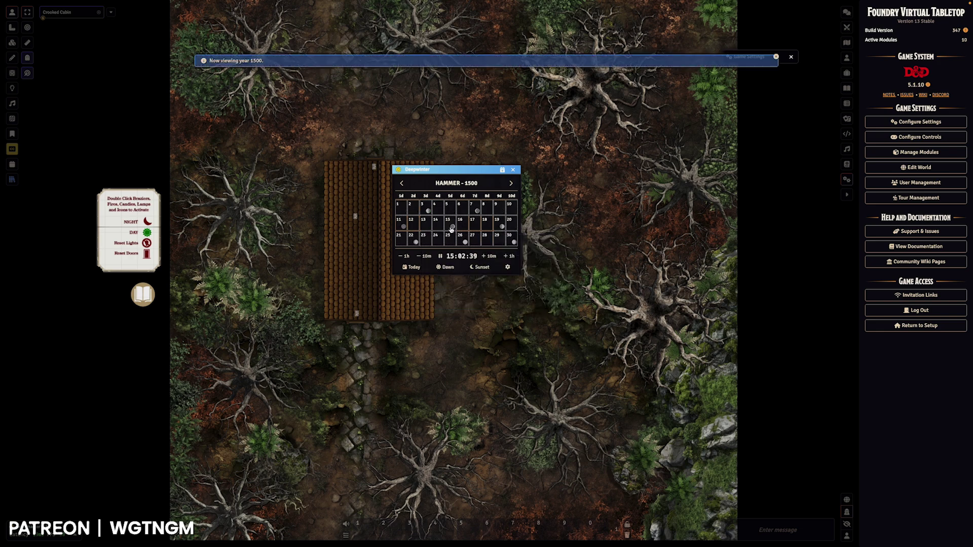
left_click(408, 269)
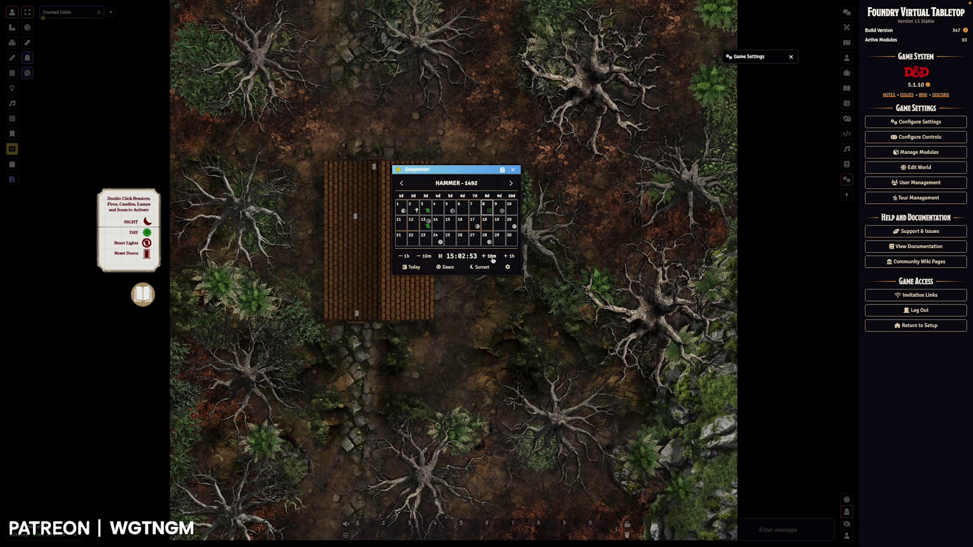
Inspect the calendar's time-setting dialog and the Time Multiplier option in the calendar settings, closing both
left_click(458, 257)
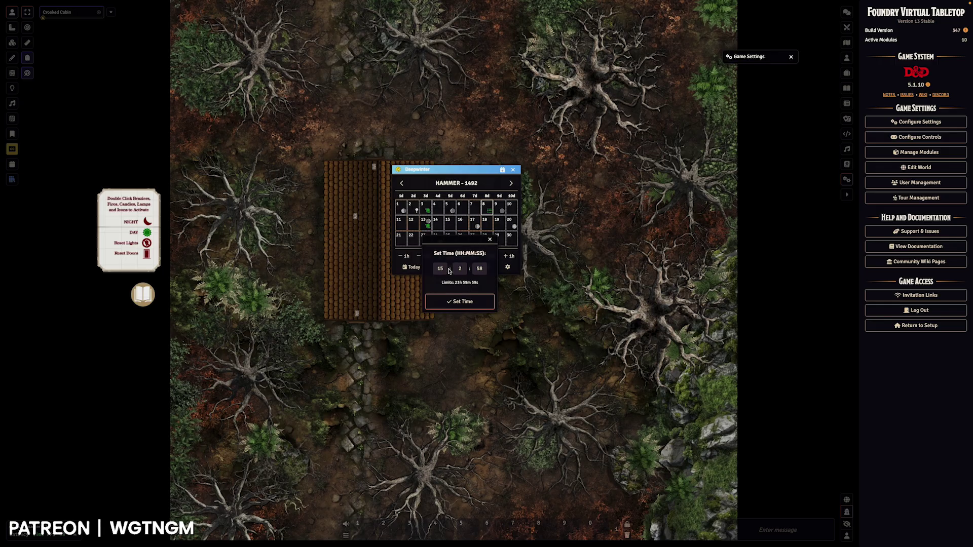
left_click(489, 241)
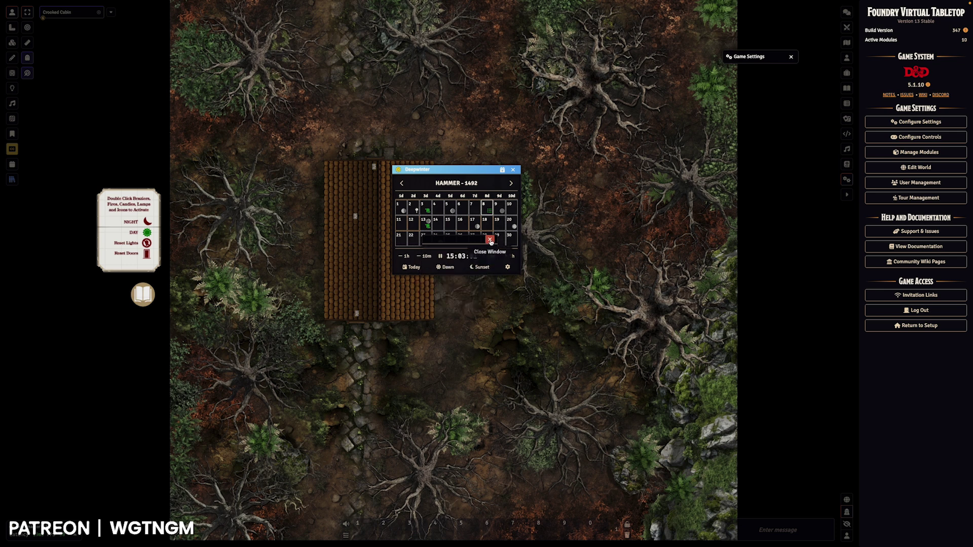
left_click(507, 267)
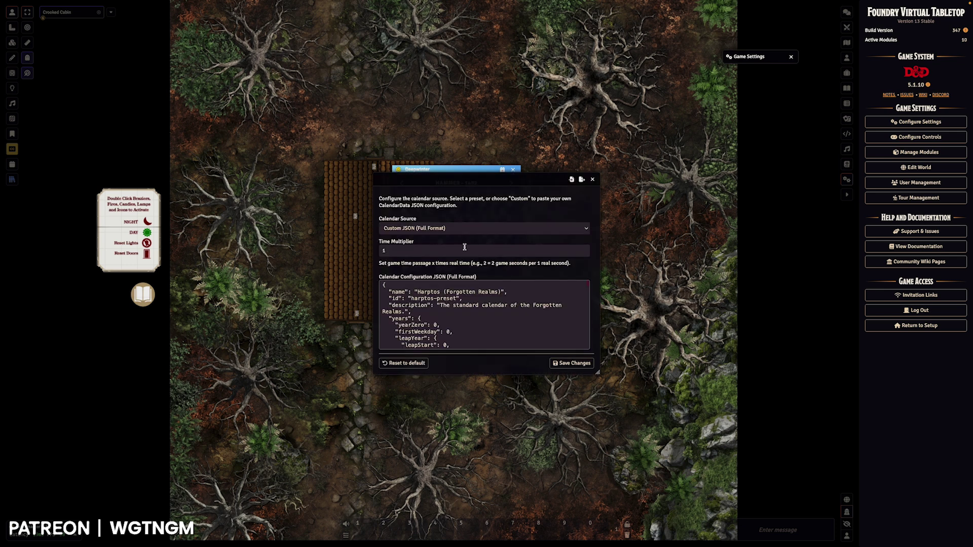
left_click(415, 251)
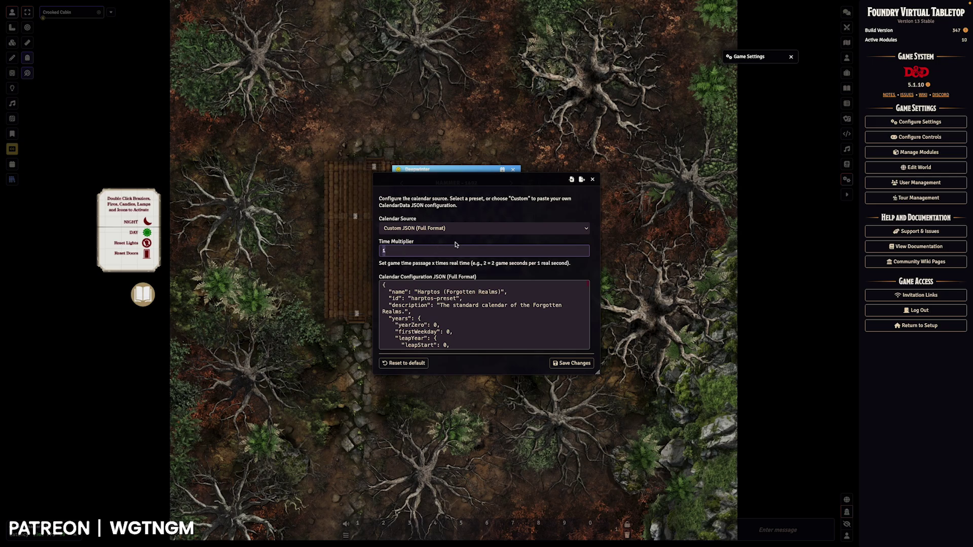
left_click(592, 179)
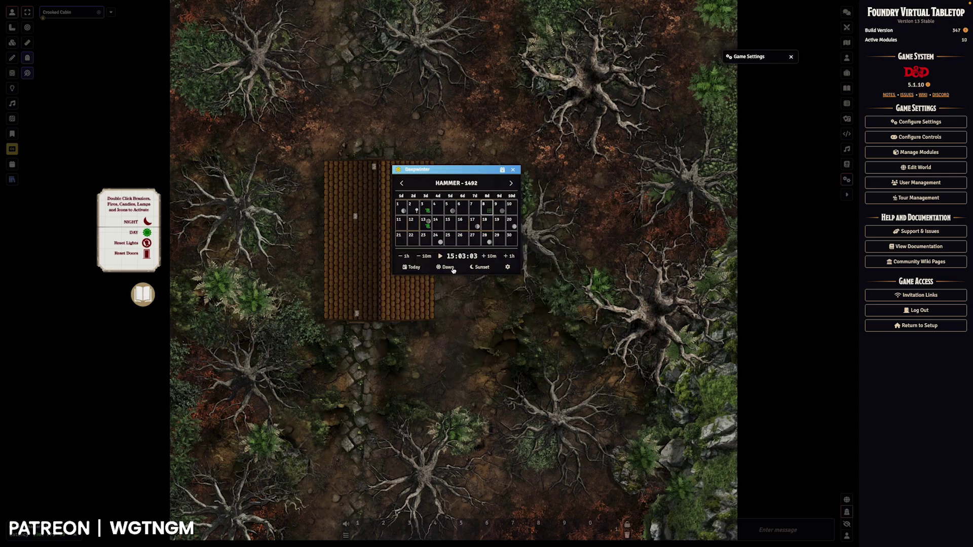
Move the calendar above the cabin and resume its clock, pausing and unpausing the game to test the clock
left_click_drag(456, 169, 436, 44)
left_click(421, 130)
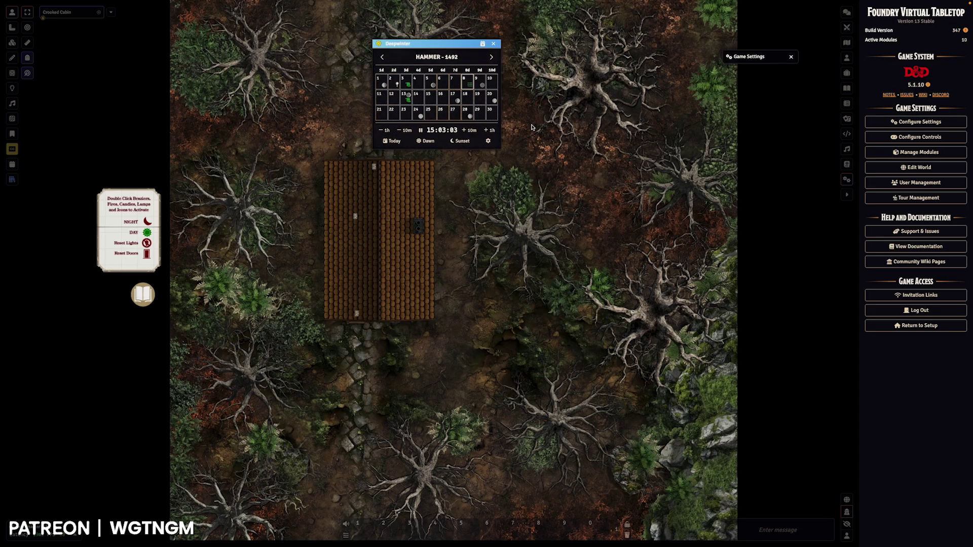
key("space")
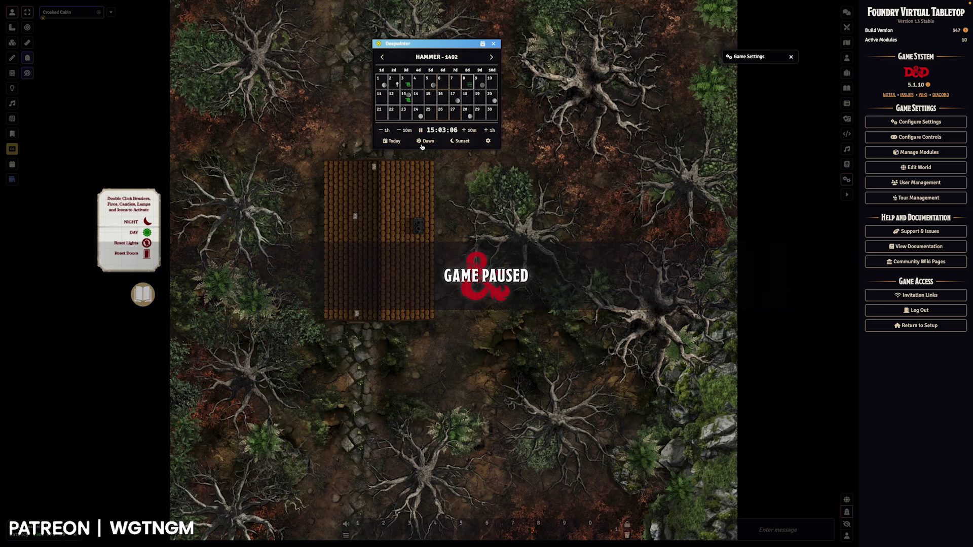
key("space")
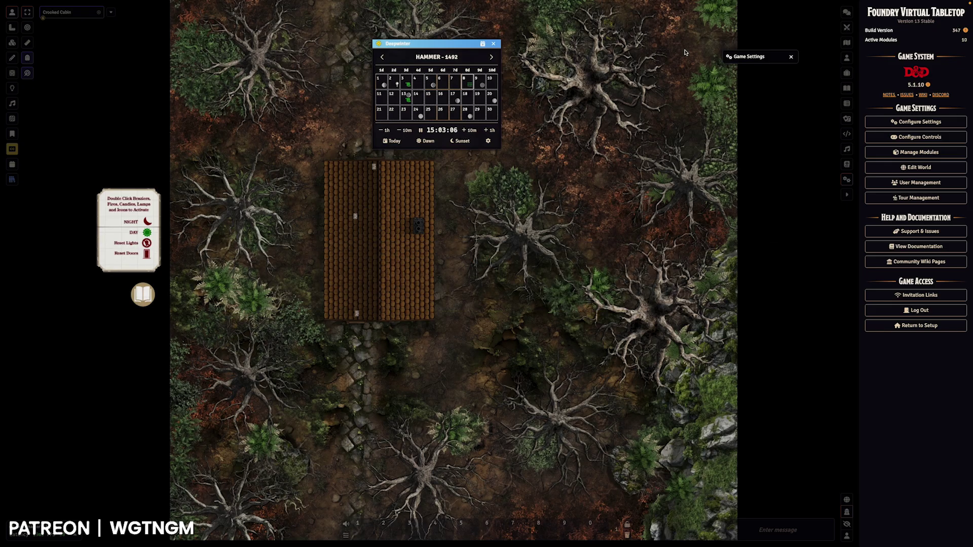
Pause the calendar's clock and move the calendar down over the upper part of the cabin
left_click_drag(453, 44, 453, 85)
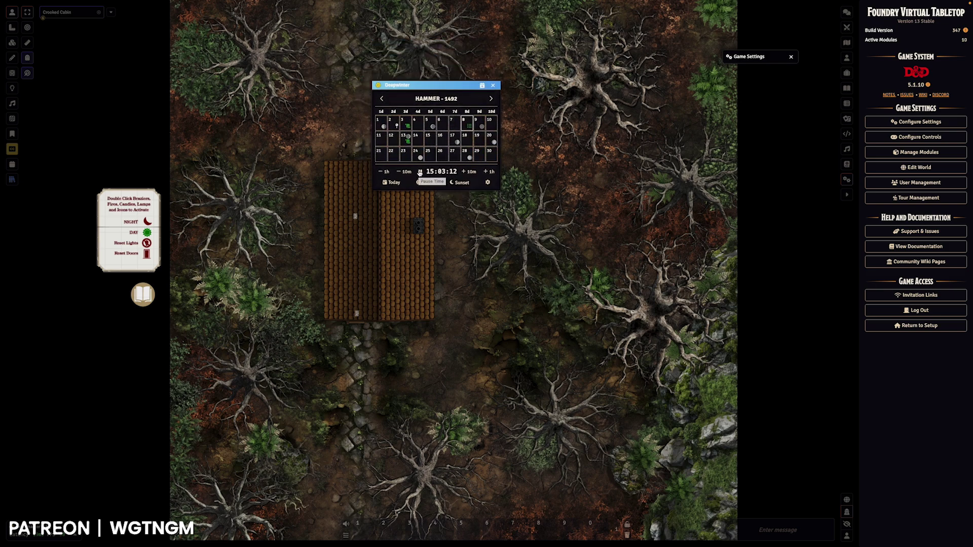
left_click(420, 171)
left_click_drag(453, 85, 444, 124)
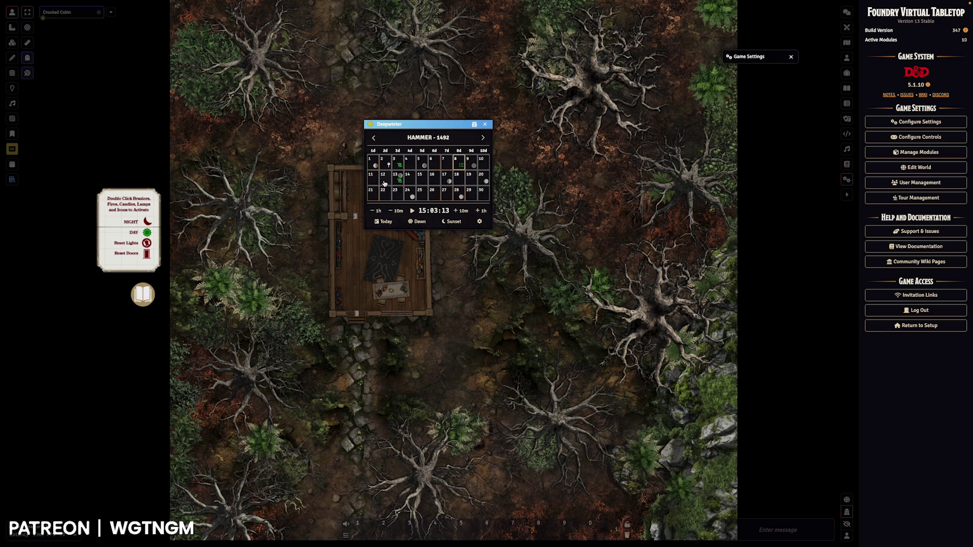
Start a new note on Hammer 12, 1492 titled "Note for today" with the Village icon
double_click(384, 183)
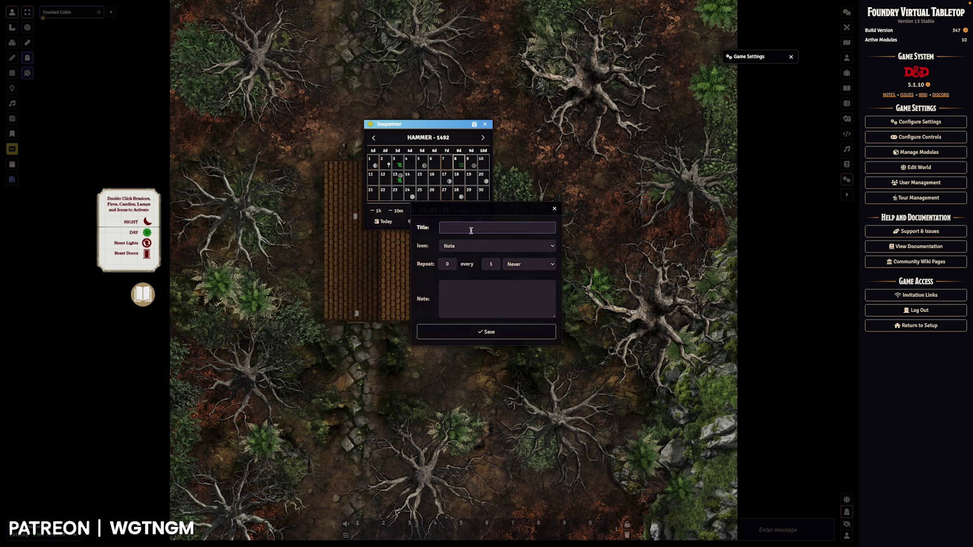
type("Note for today")
left_click(473, 245)
left_click(469, 298)
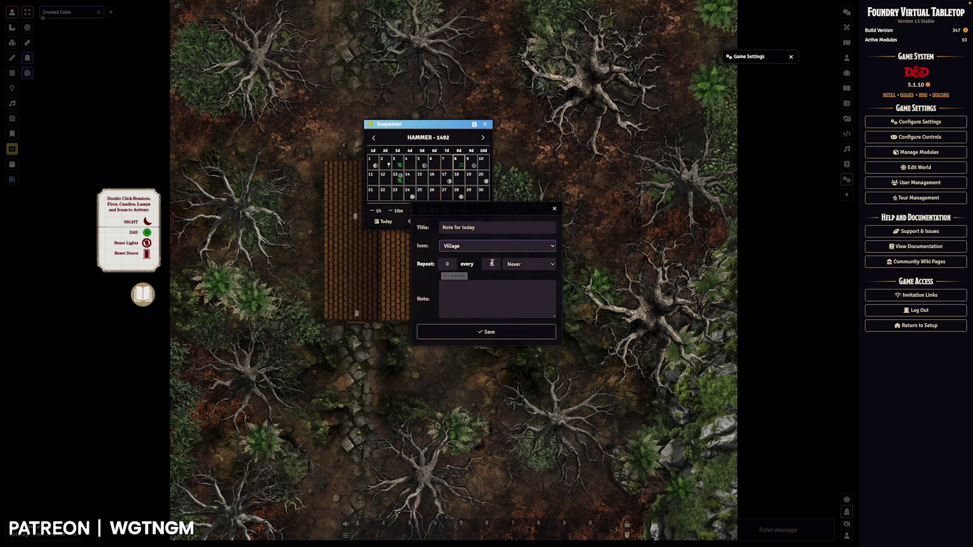
Set the note to repeat every 6 days and save it with an empty note body
left_click(528, 264)
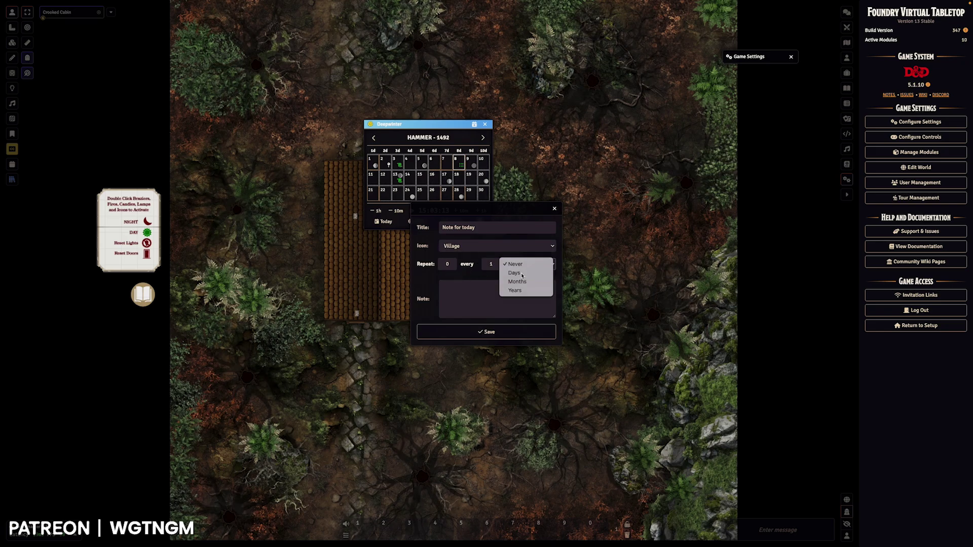
left_click(531, 272)
double_click(491, 264)
type("6")
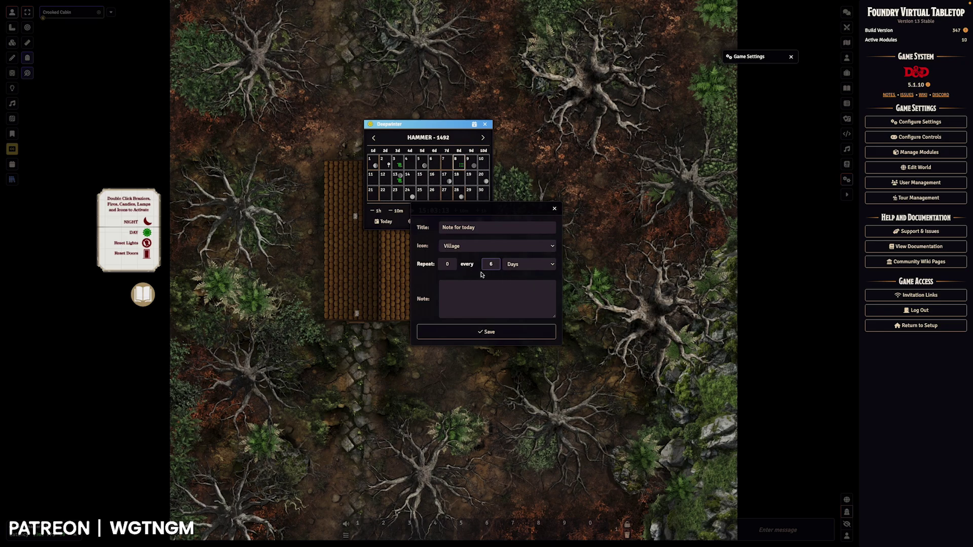
left_click(482, 287)
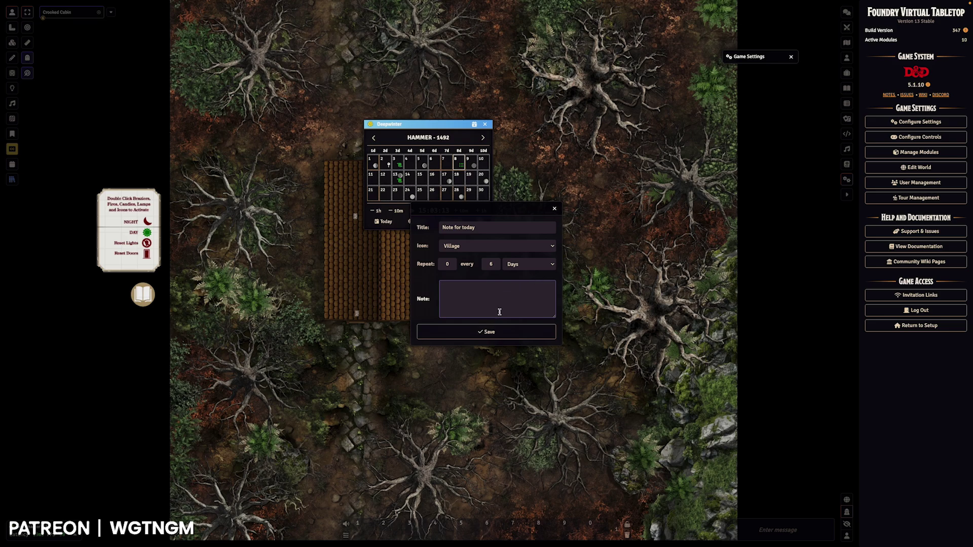
left_click(489, 332)
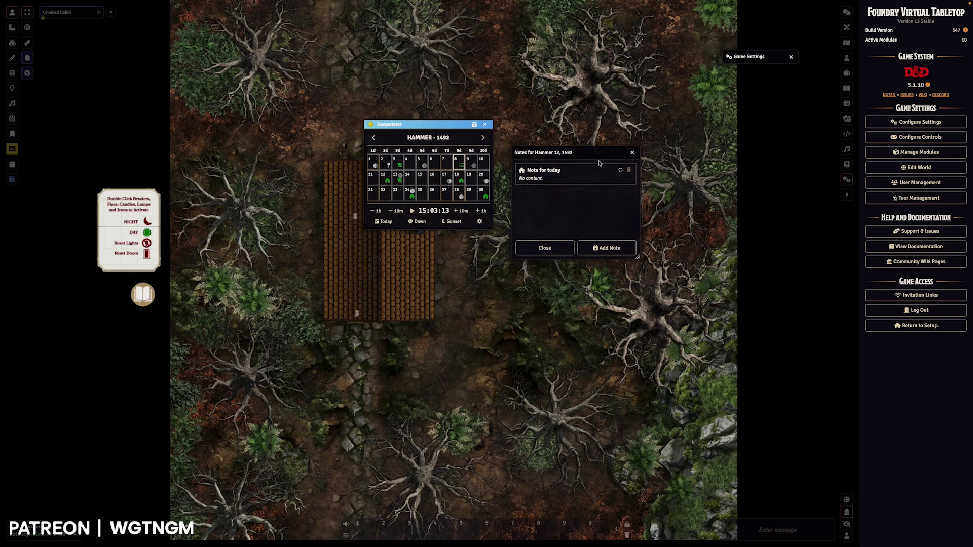
Close the Hammer 12 notes, set the "Repeating" note on Hammer 8, 1492 to repeat Never, save it and close that day's notes
left_click(541, 244)
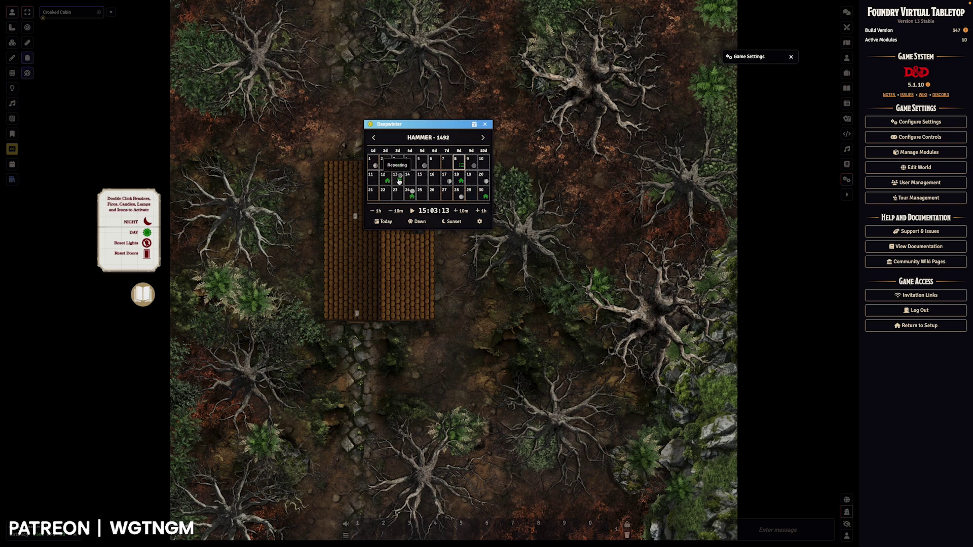
left_click(461, 166)
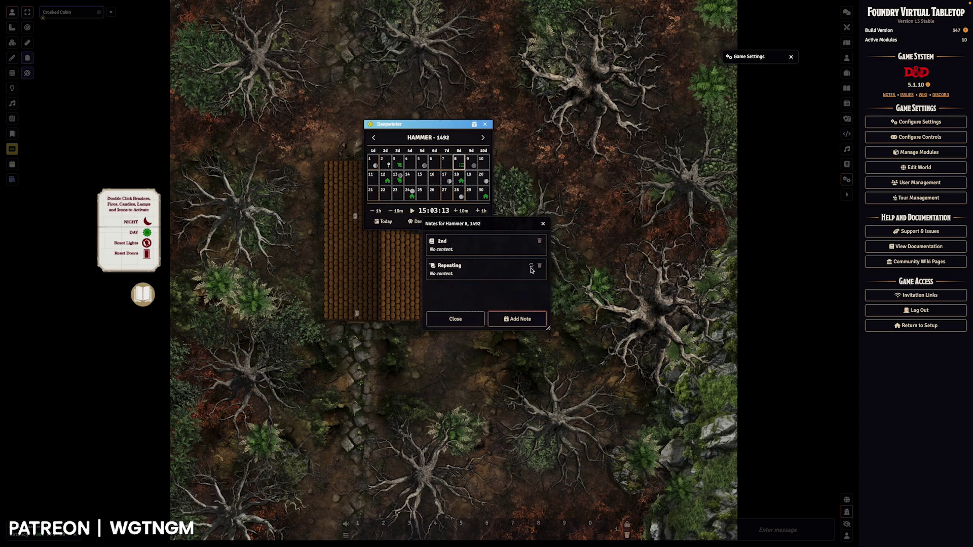
left_click(467, 272)
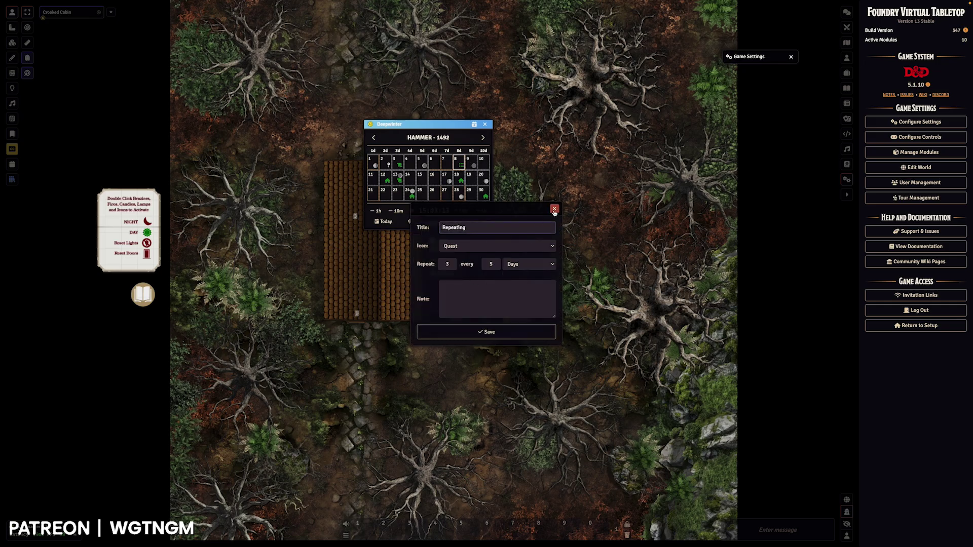
left_click(531, 266)
left_click(527, 252)
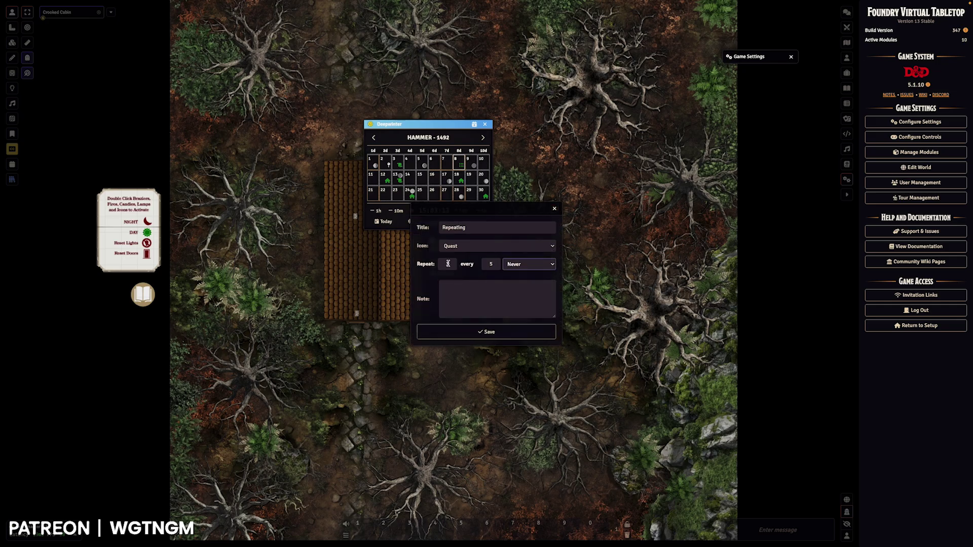
left_click(511, 330)
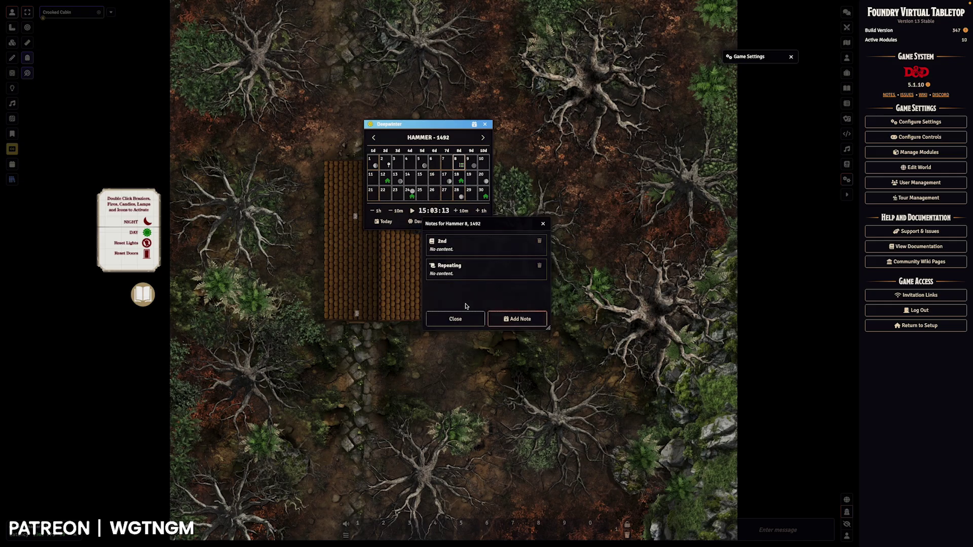
left_click(481, 318)
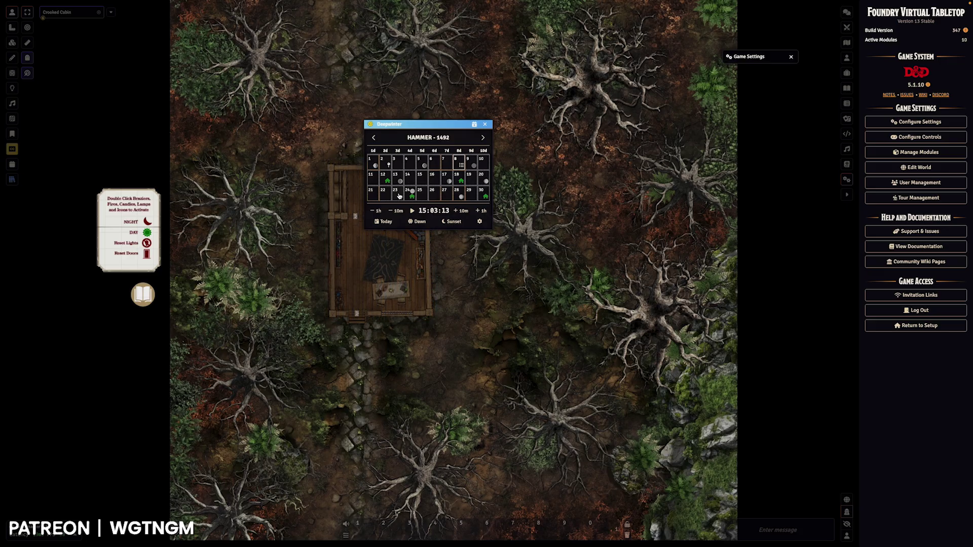
Set the world date to Hammer 23, 1492, show the chat log, and advance to one hour past the next dawn, 09:00
left_click(400, 196)
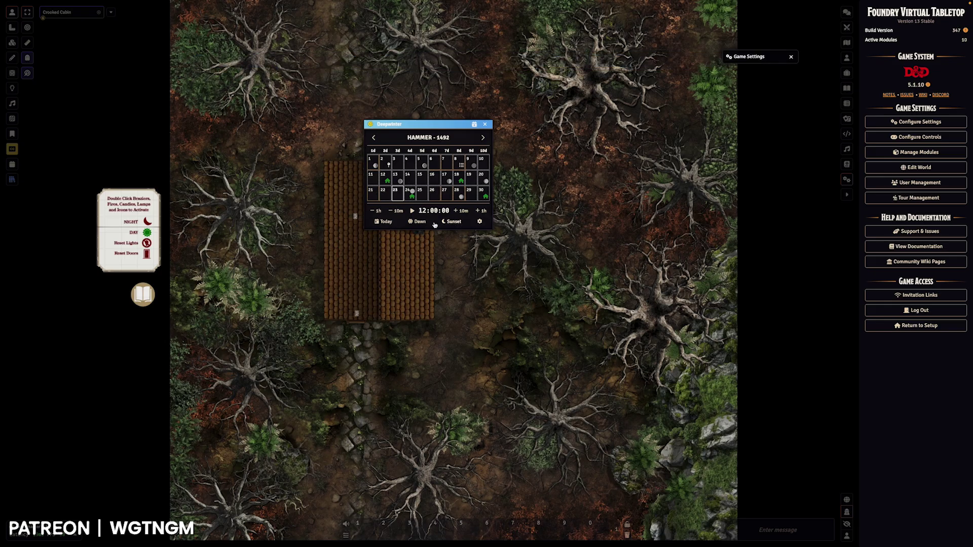
left_click(846, 14)
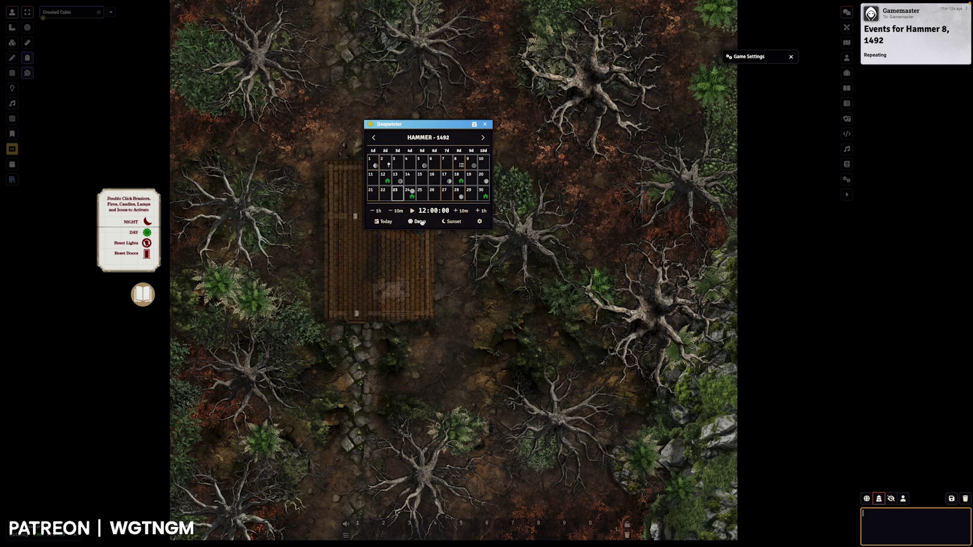
left_click(418, 222)
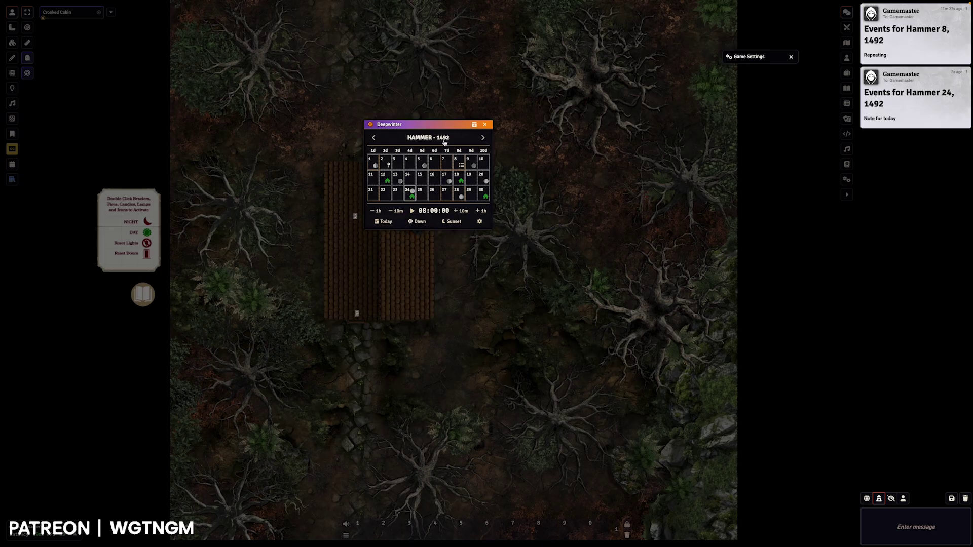
left_click(481, 211)
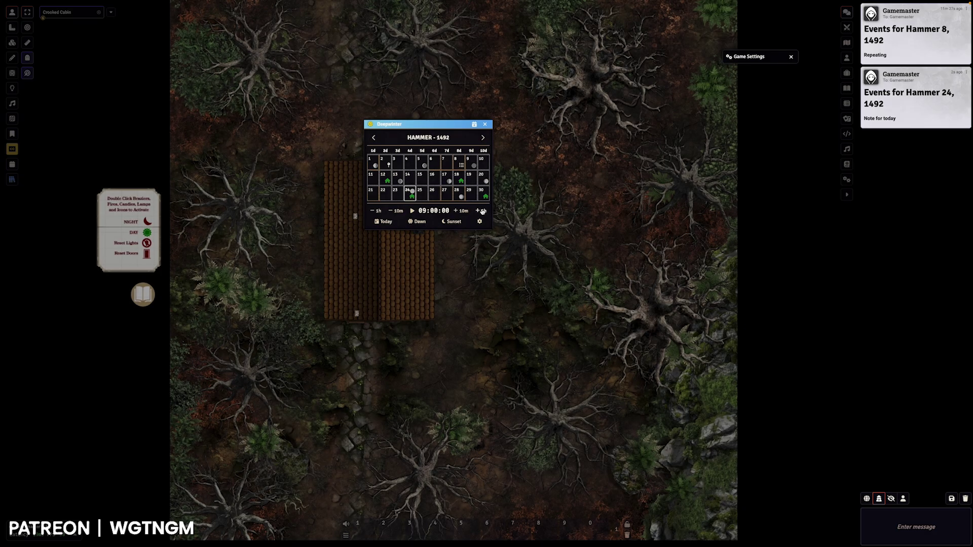
Switch the calendar to its compact view and move it just above the cabin roof
double_click(437, 125)
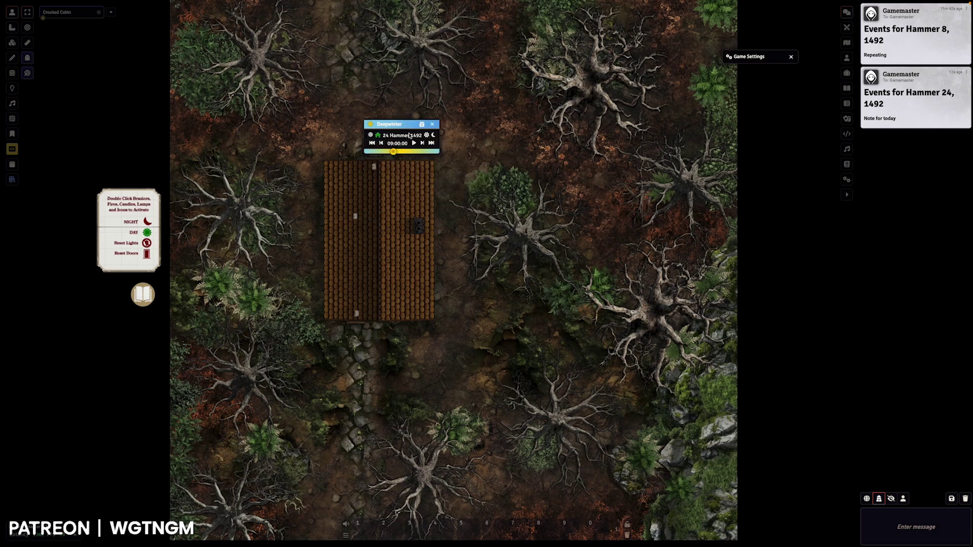
left_click_drag(408, 125, 362, 128)
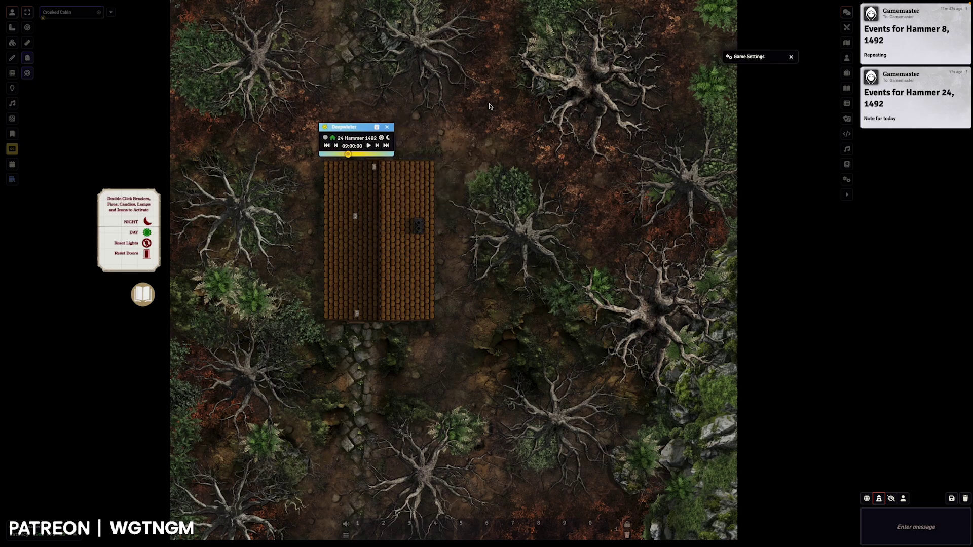
left_click(751, 57)
left_click_drag(758, 54, 498, 62)
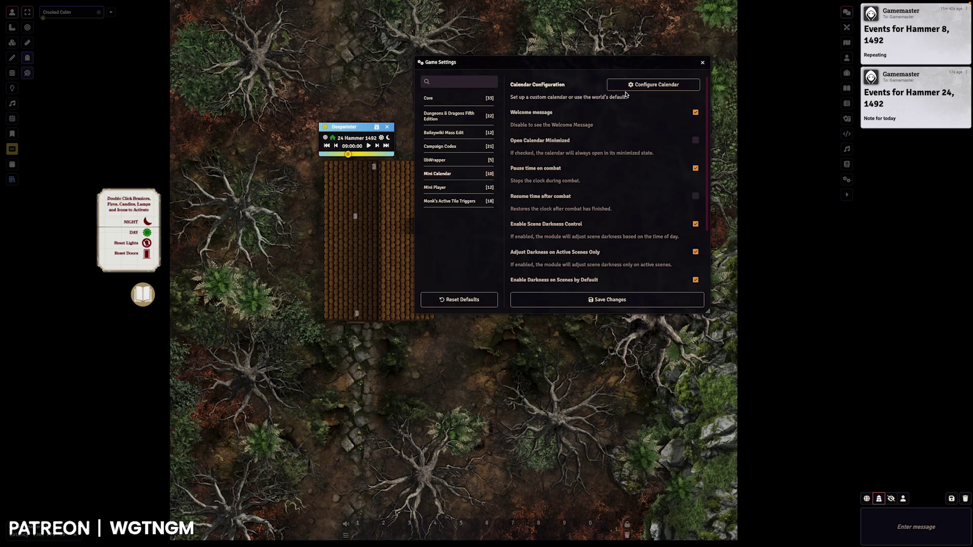
left_click(653, 85)
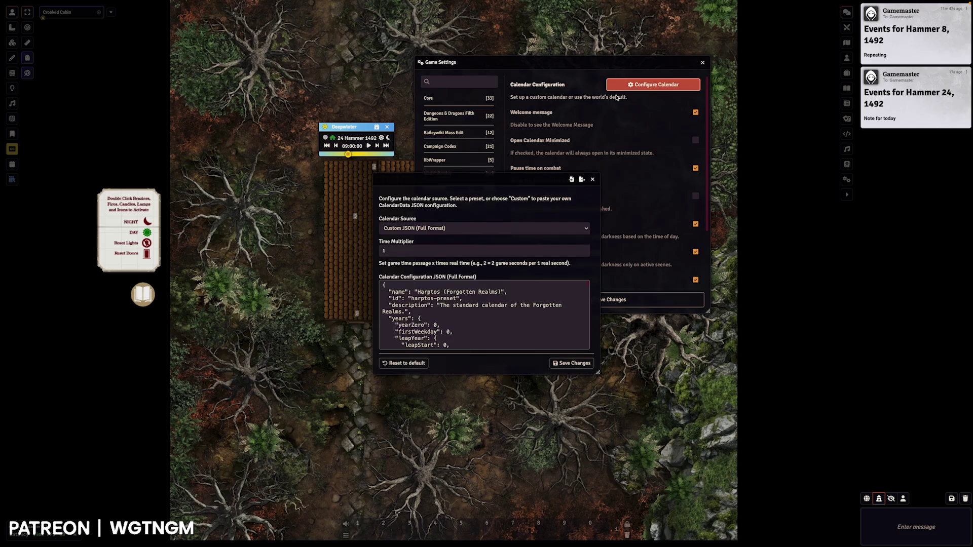
left_click(592, 179)
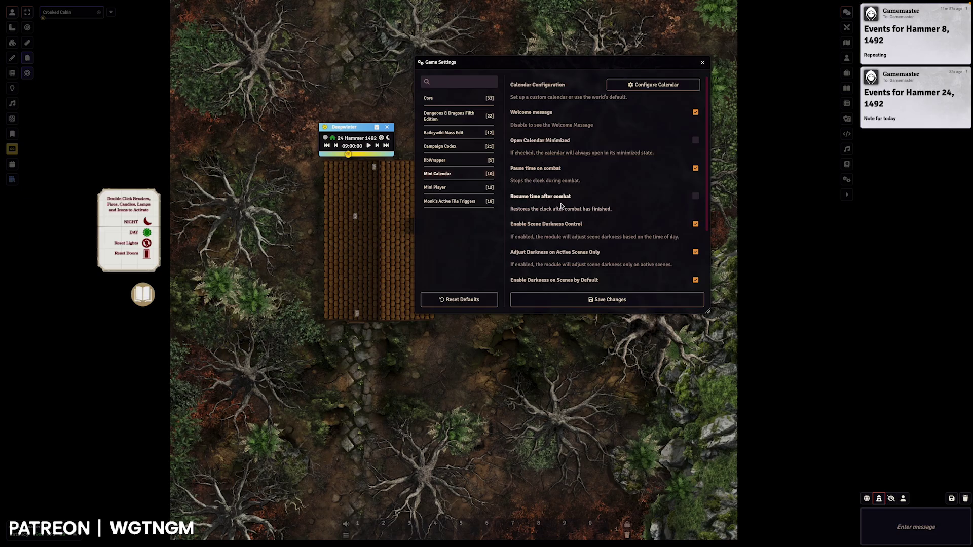
Examine the Mini Calendar's combat and scene darkness settings, and view the scene list with the available actions for Echo of the Lost
scroll(561, 205, "down", 1)
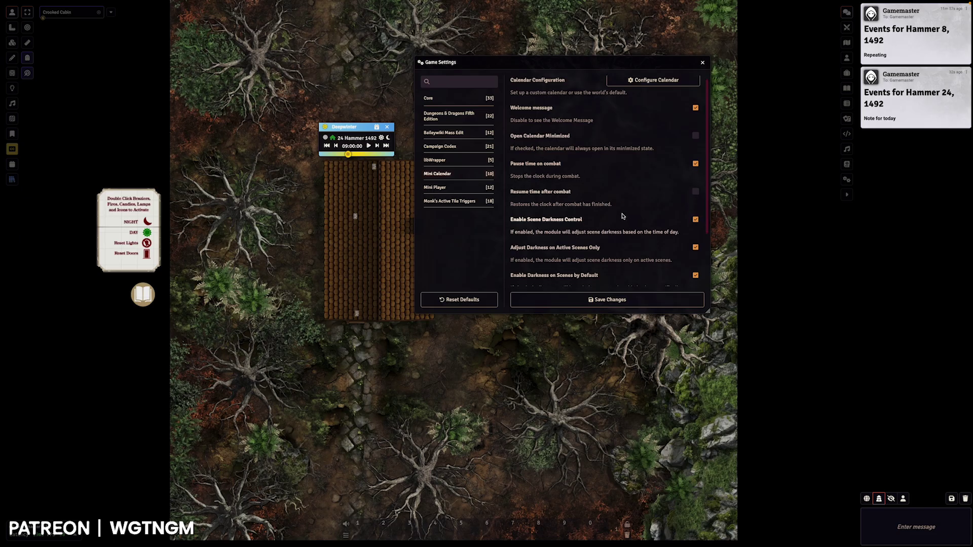
scroll(606, 227, "down", 1)
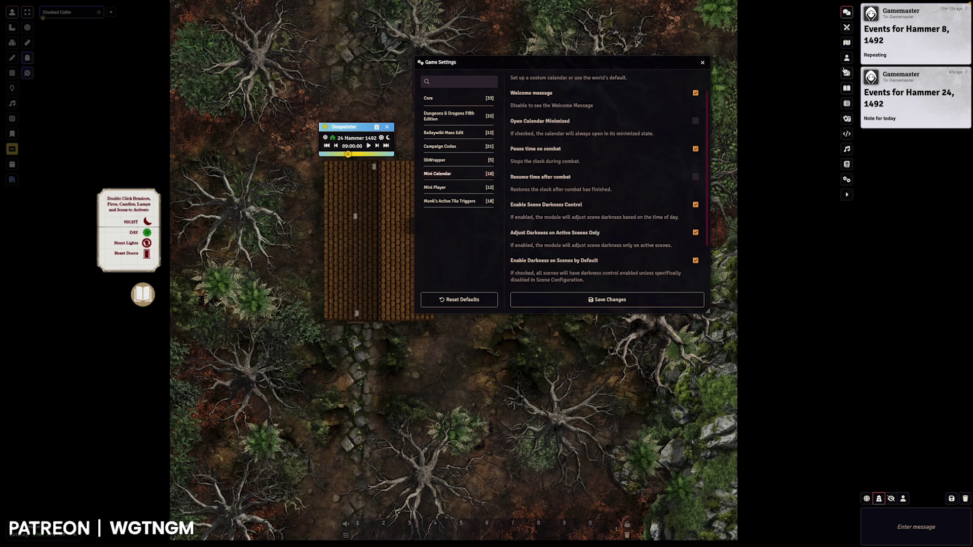
left_click(846, 44)
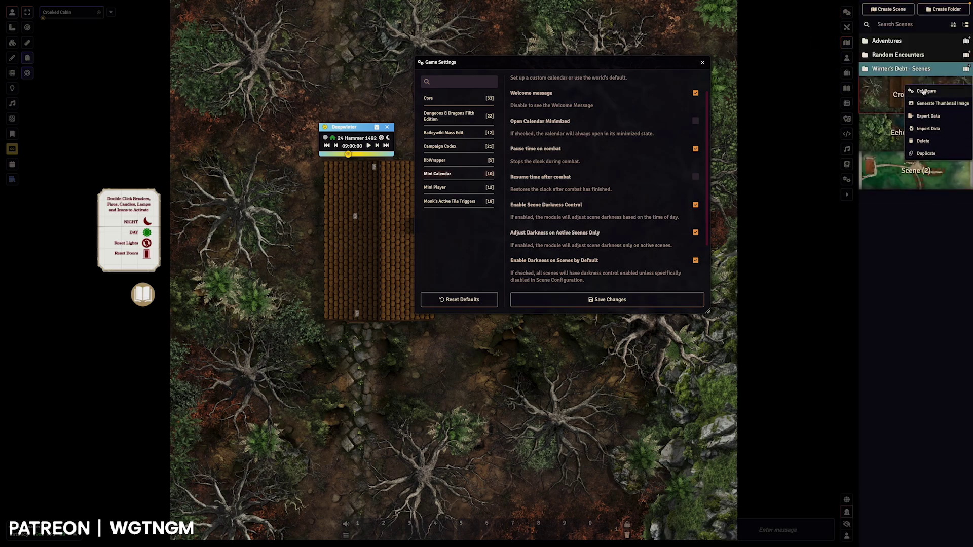
right_click(871, 132)
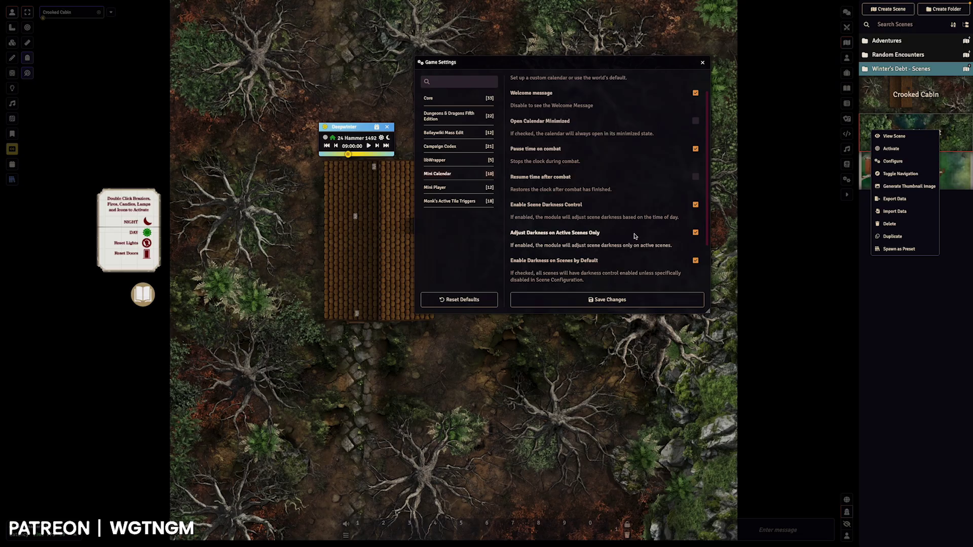
left_click(509, 255)
Review the default scene darkness and day and night darkness levels, keep the night level at 1 and save the settings
scroll(511, 256, "down", 1)
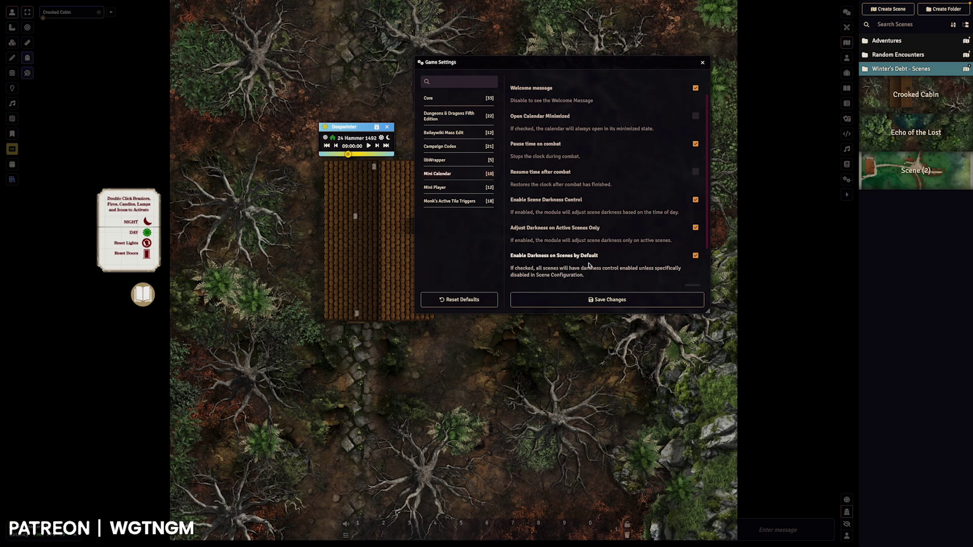
scroll(585, 264, "down", 2)
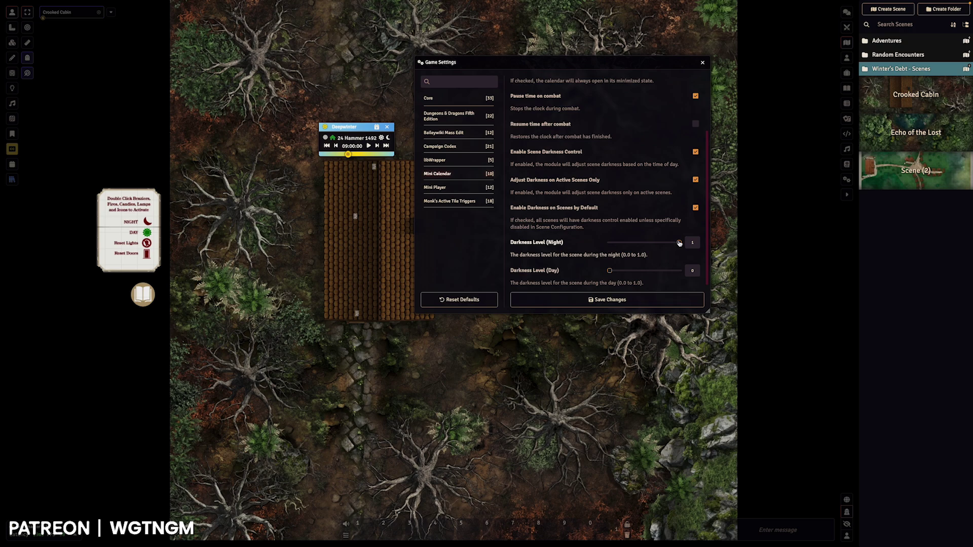
mouse_move(679, 243)
left_mouse_down()
mouse_move(669, 244)
mouse_move(681, 244)
left_mouse_up()
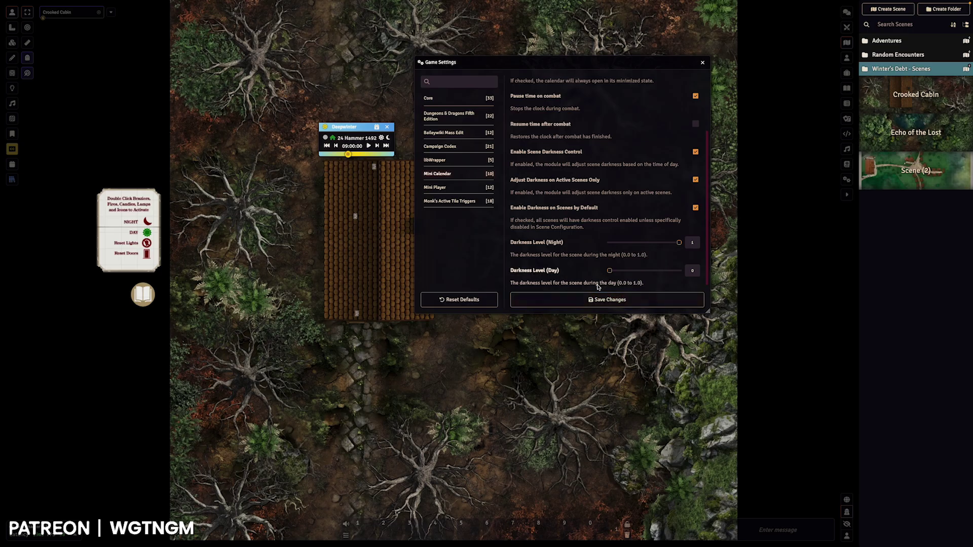
left_click(602, 299)
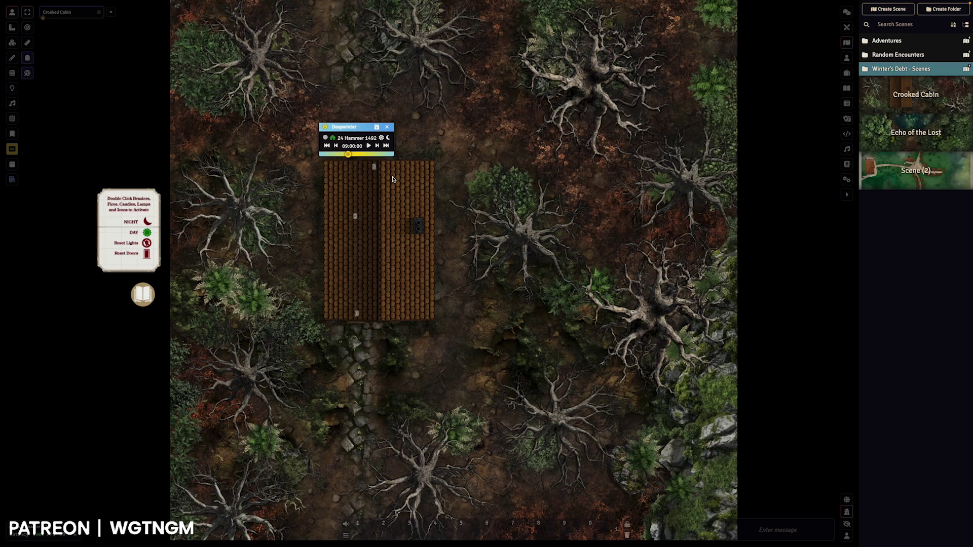
Disable Mini Calendar darkness control in the Crooked Cabin scene's lighting settings, save, and set the time to 23:30 to test it
right_click(884, 106)
left_click(904, 109)
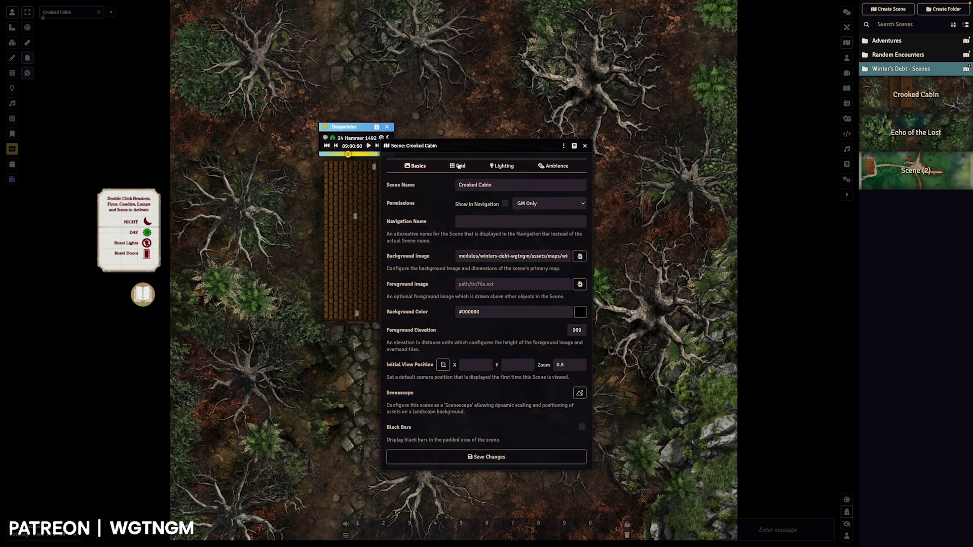
left_click(491, 166)
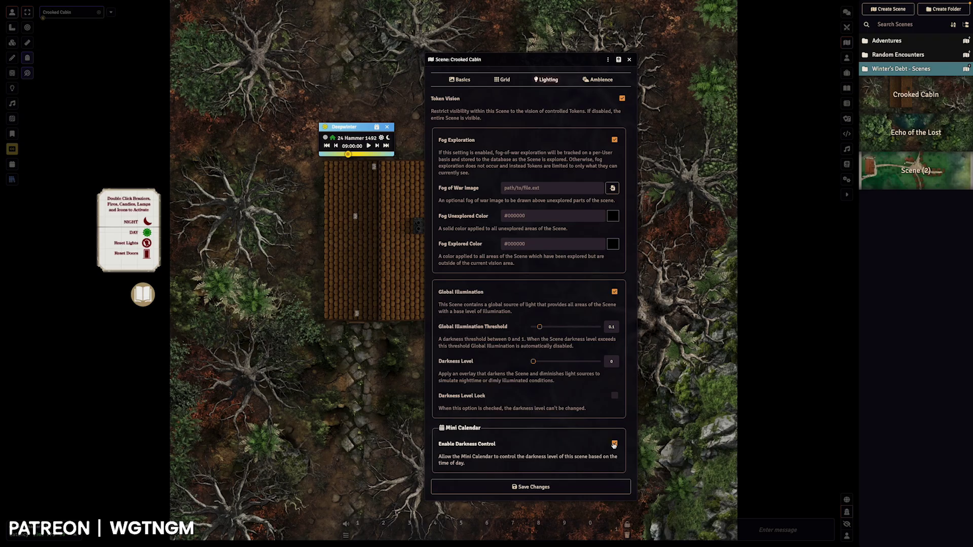
left_click(531, 487)
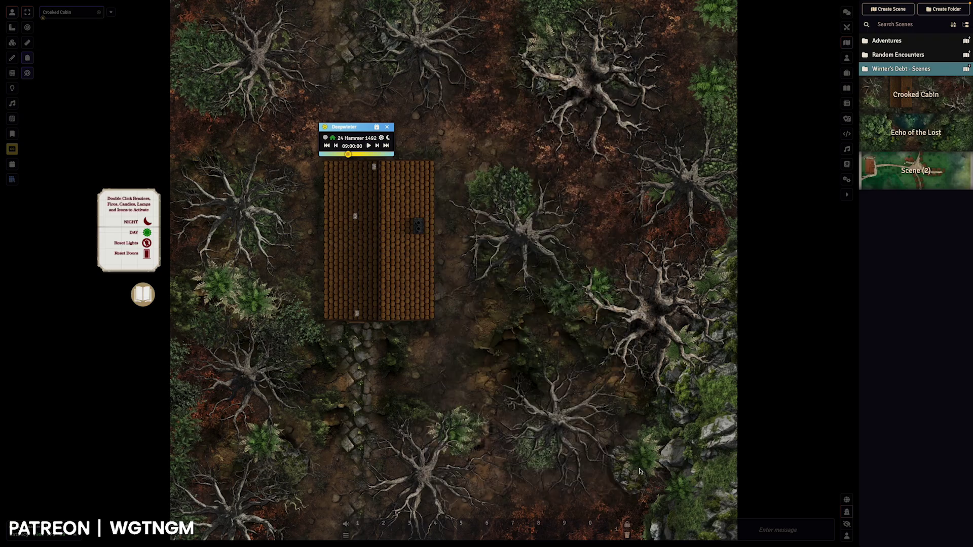
left_click_drag(369, 156, 389, 154)
Enable Mini Calendar darkness control again in the Crooked Cabin scene's lighting settings and save the scene
right_click(911, 101)
left_click(919, 102)
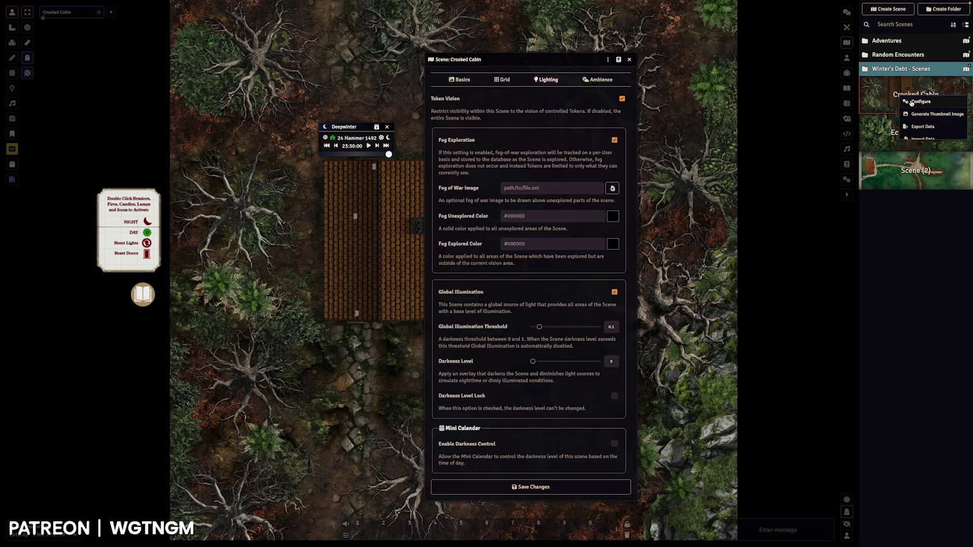
left_click(614, 444)
left_click(587, 484)
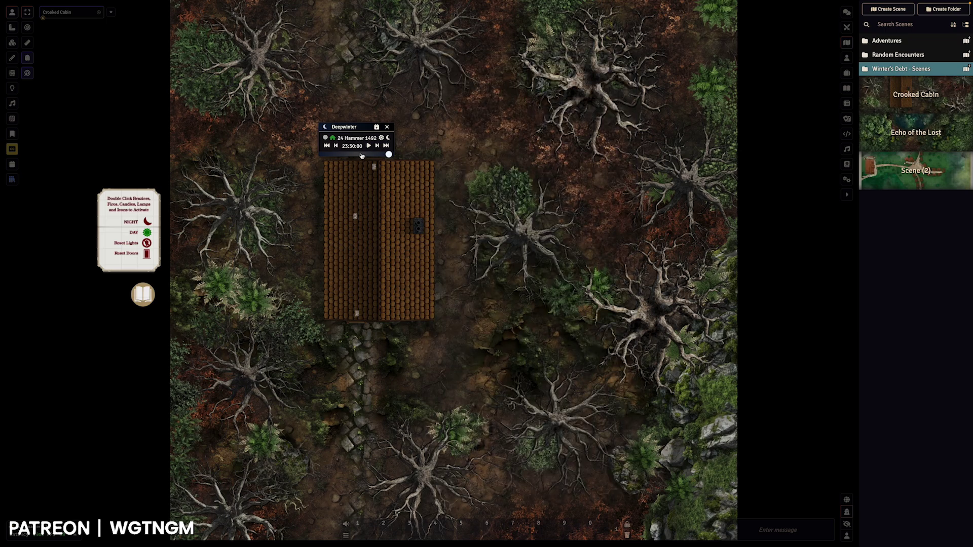
Test the scene darkness by setting the calendar time to 20:30, to sunset, and to 12:00
left_click(380, 155)
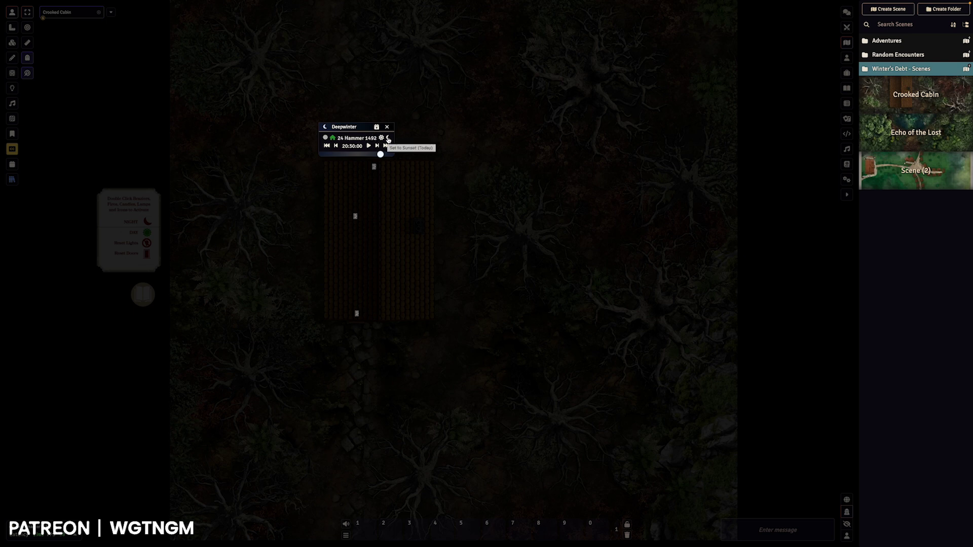
left_click(388, 139)
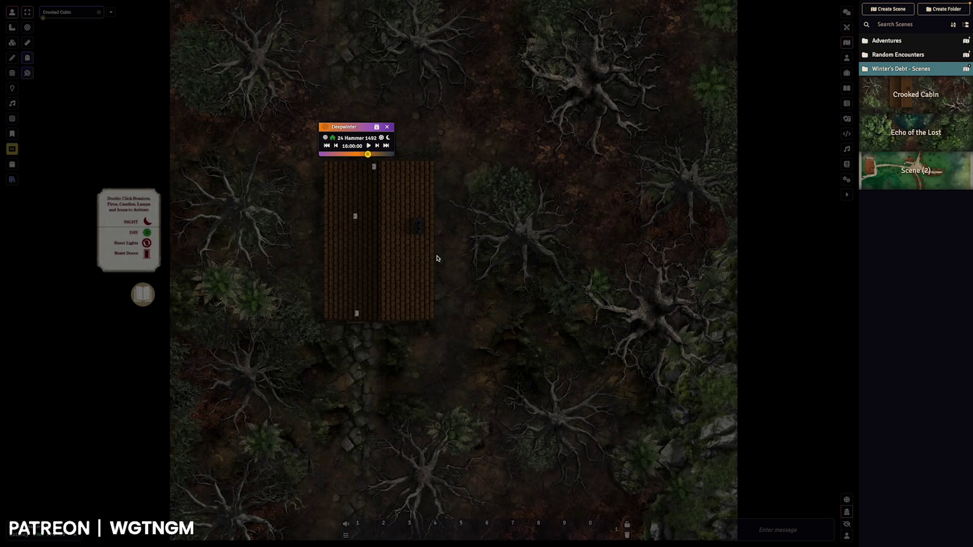
left_click(357, 154)
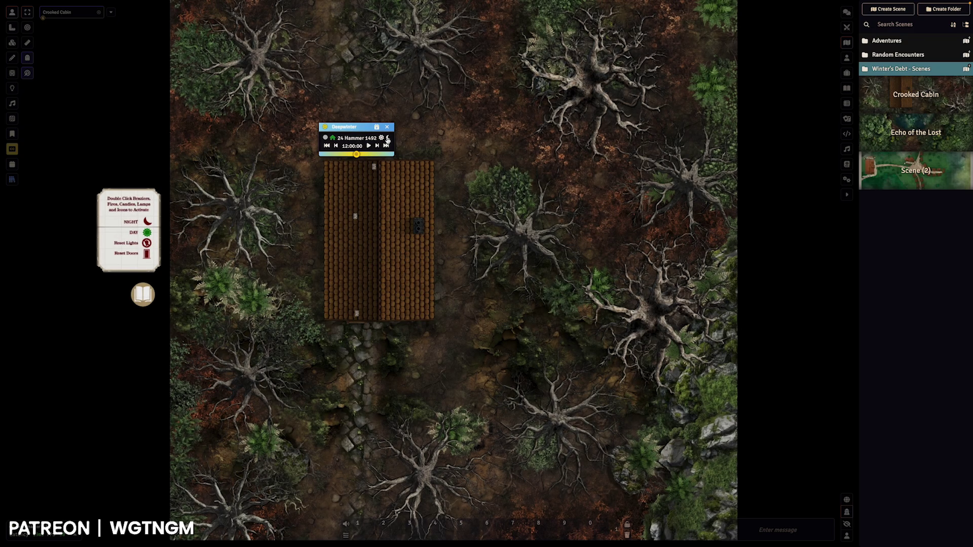
Set the time to sunset on Hammer 24, advance it one hour, and skip to the next day's dawn
left_click(388, 139)
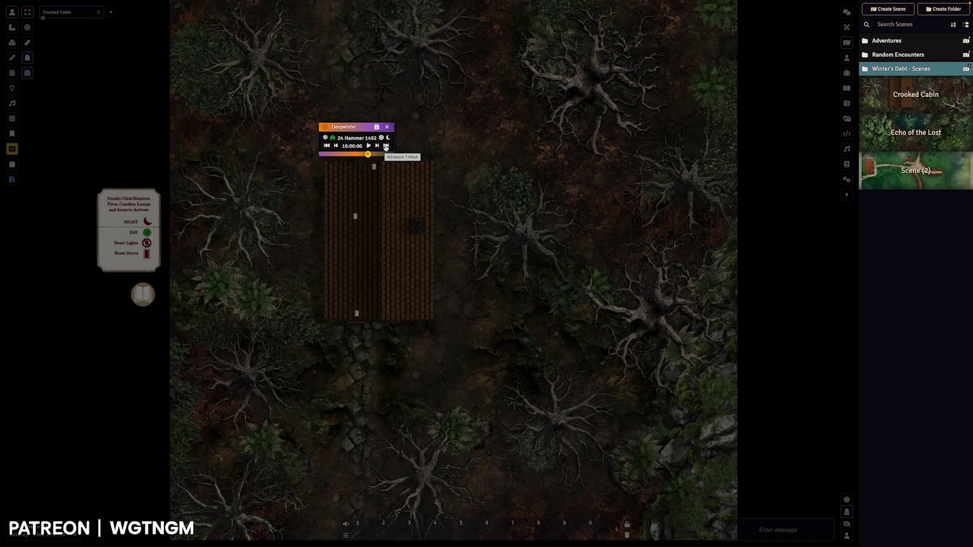
left_click(385, 146)
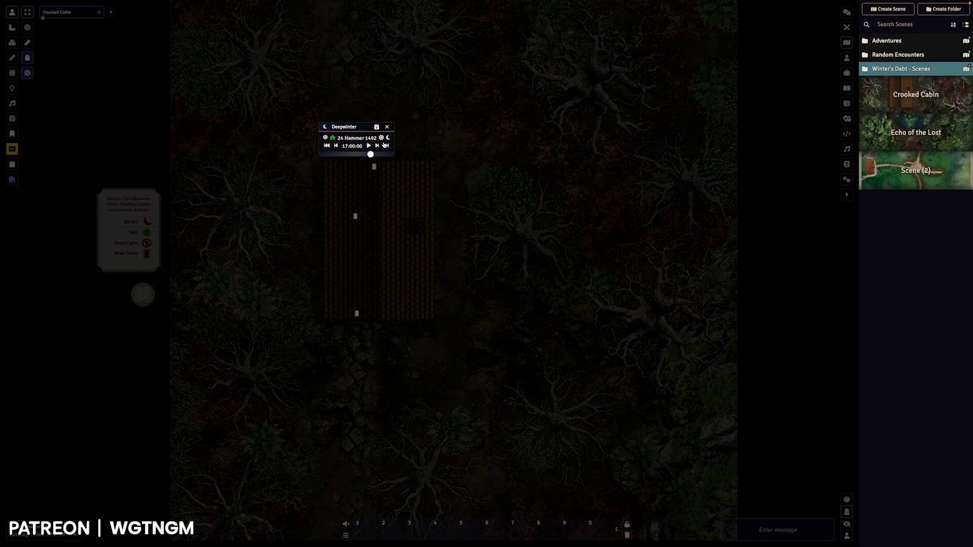
left_click(382, 138)
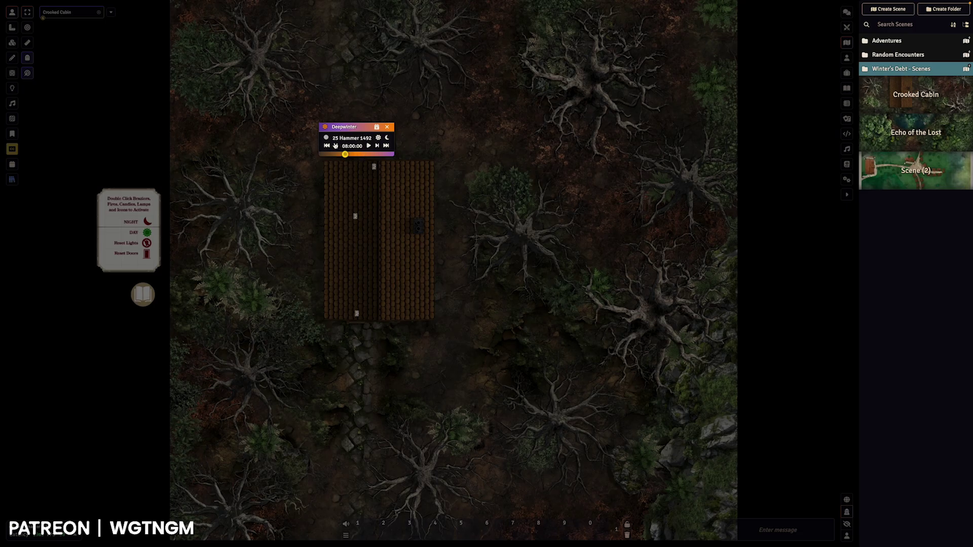
Expand the calendar to the month view, set the world date to Hammer 24, 1492, and return to the compact view
double_click(361, 129)
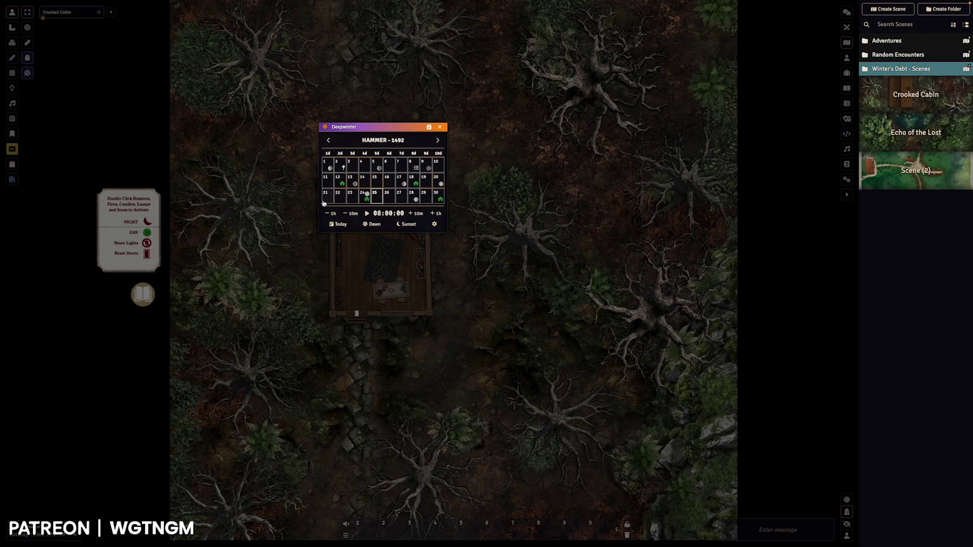
double_click(363, 197)
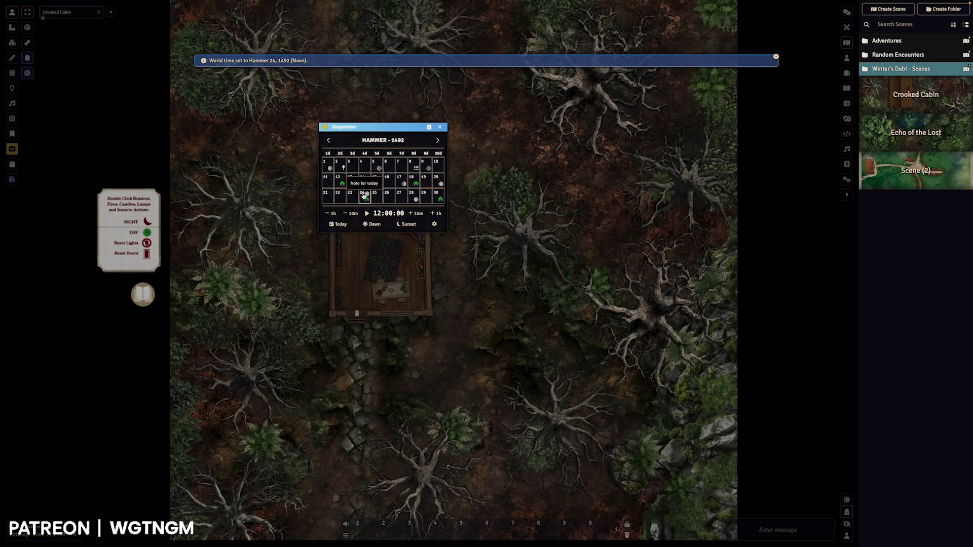
double_click(391, 131)
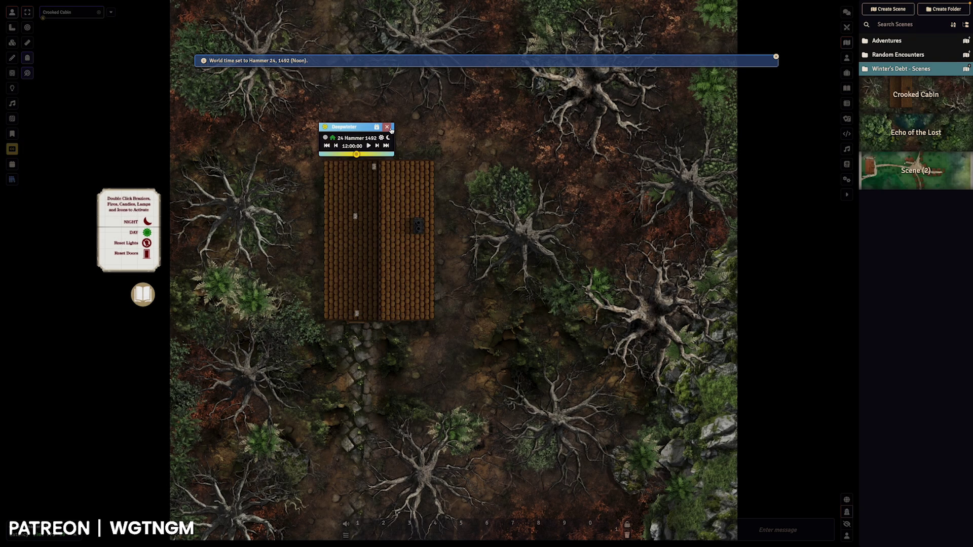
View the notes for Hammer 24, 1492 from the compact calendar, close them and set the time to 14:00
left_click(332, 138)
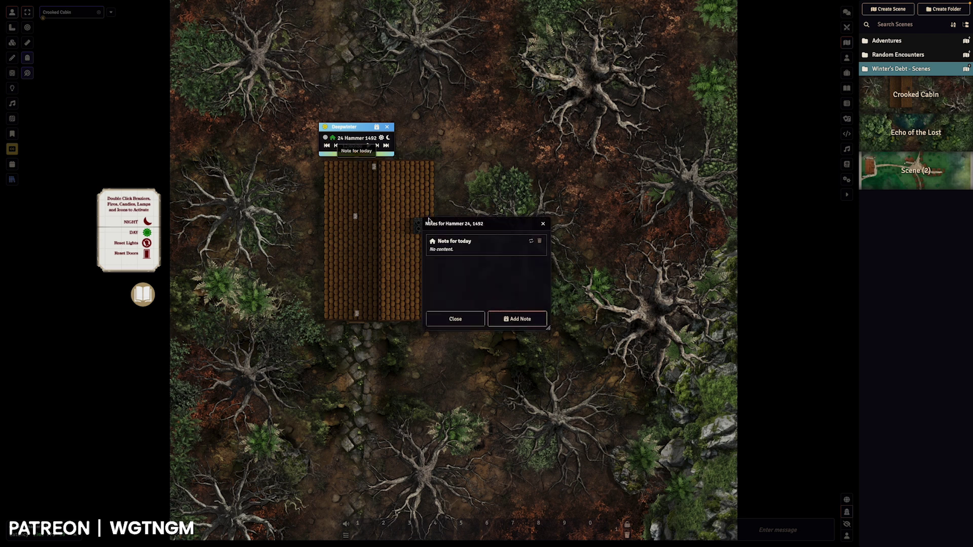
left_click(542, 223)
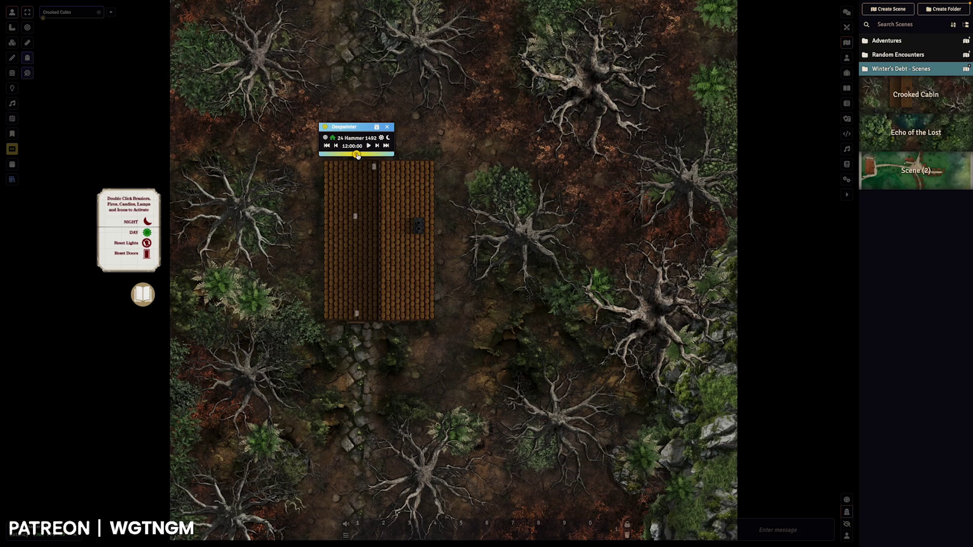
mouse_move(356, 154)
left_mouse_down()
mouse_move(342, 155)
mouse_move(361, 155)
left_mouse_up()
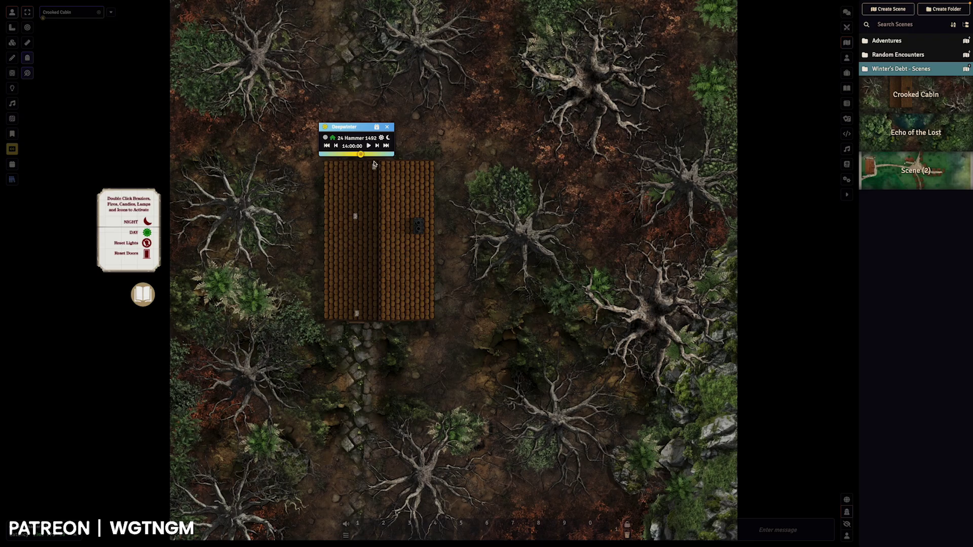